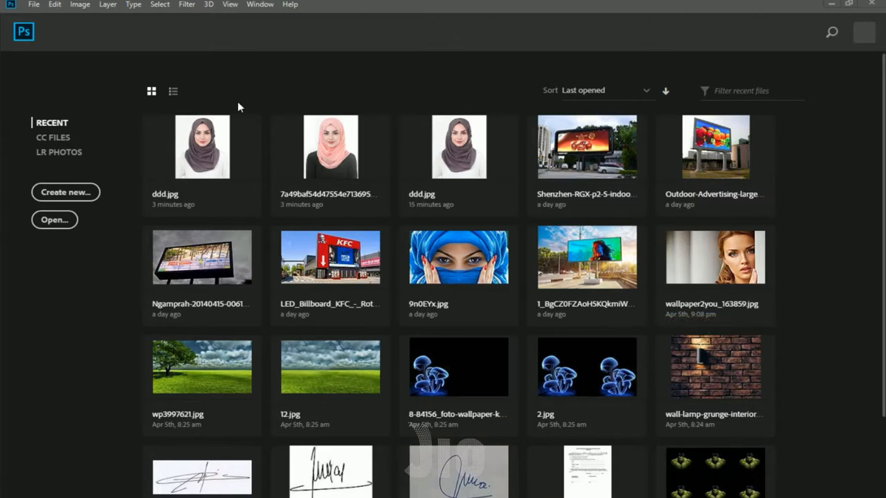
# - Open the photos 7a49baf54d47554e713695021e7921f9 and ddd together from the nested materi folder on the Desktop
pyautogui.click(32, 5)
pyautogui.click(43, 24)
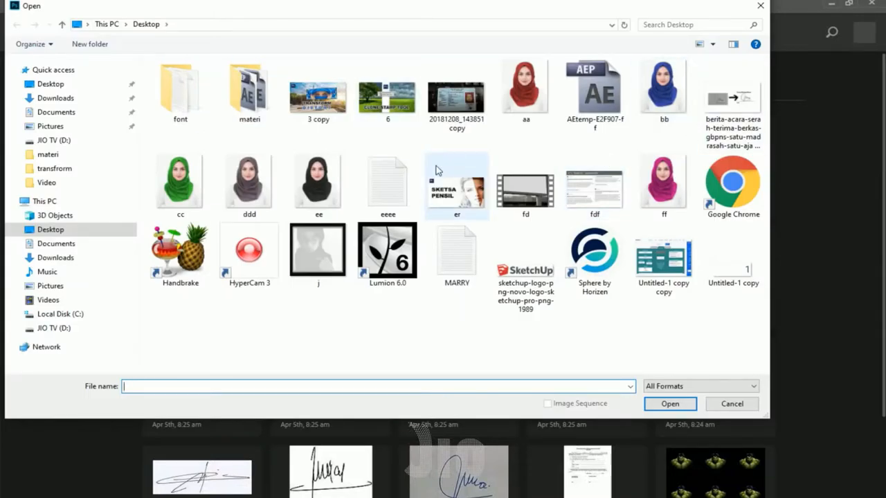
pyautogui.click(249, 185)
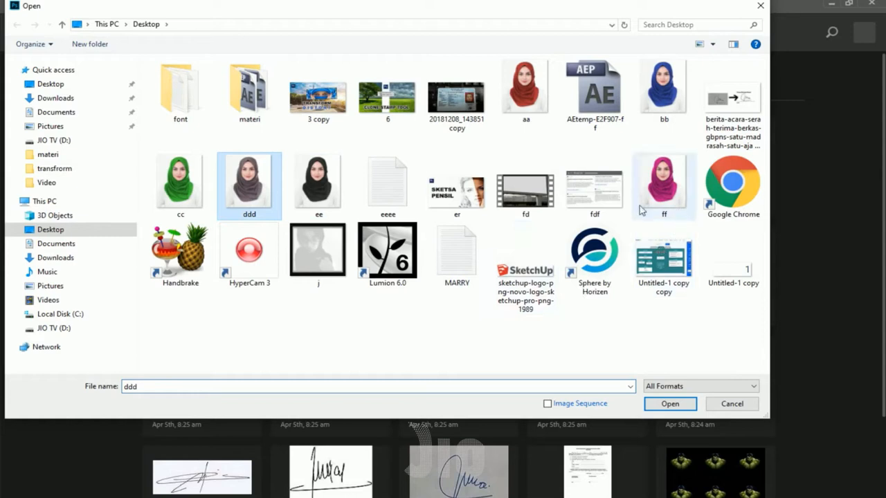
pyautogui.doubleClick(252, 108)
pyautogui.doubleClick(317, 88)
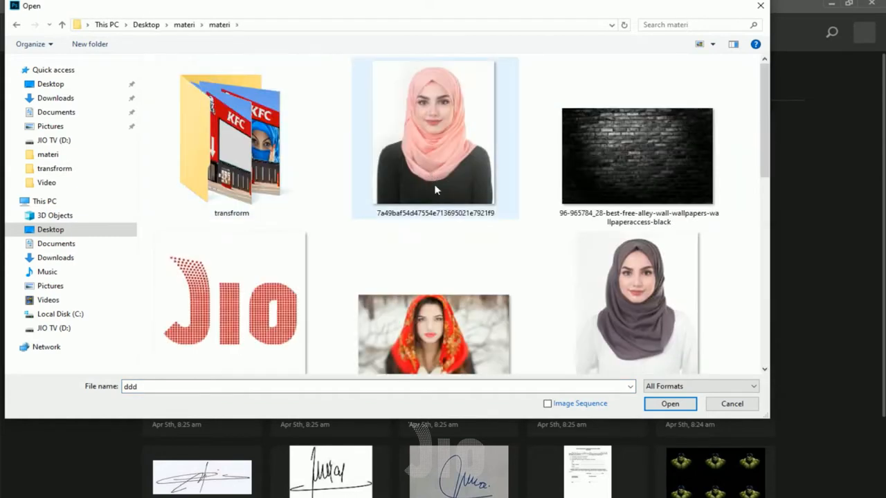
pyautogui.click(457, 188)
pyautogui.keyDown('ctrl'); pyautogui.click(694, 321); pyautogui.keyUp('ctrl')
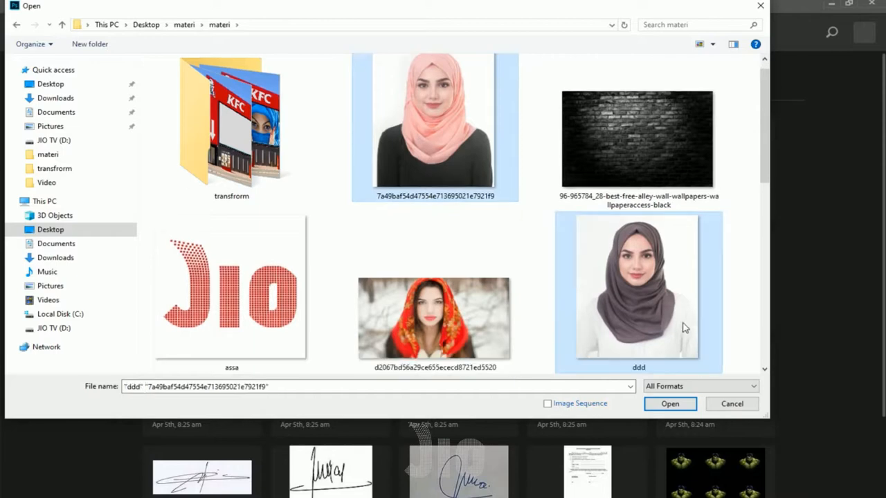
pyautogui.click(669, 404)
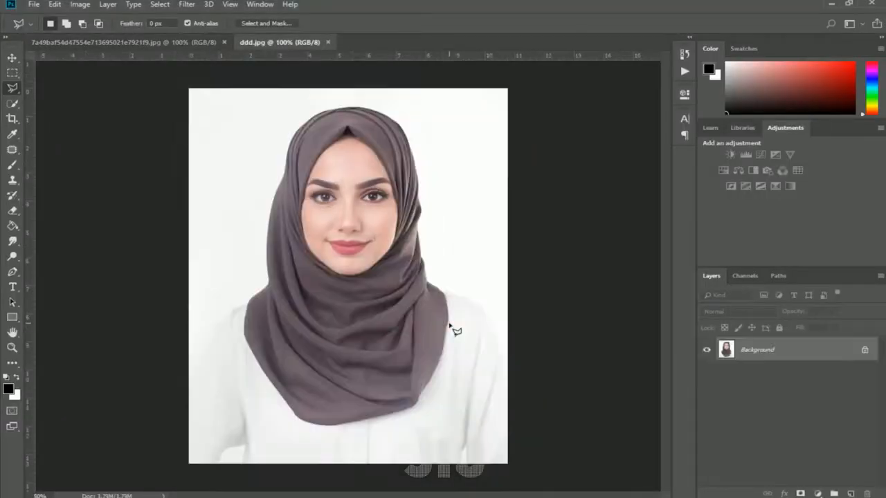
pyautogui.hotkey('ctrl', '+')
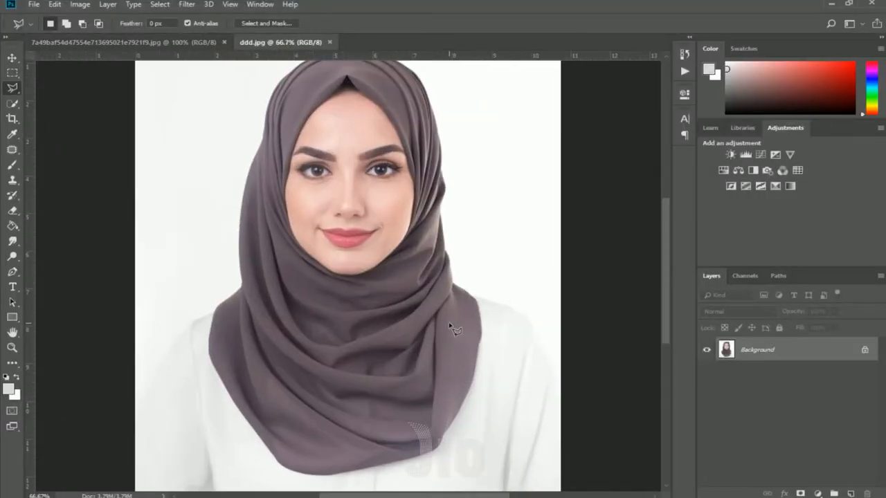
# - Add a Hue/Saturation adjustment layer to the photo with the pink hijab
pyautogui.click(158, 40)
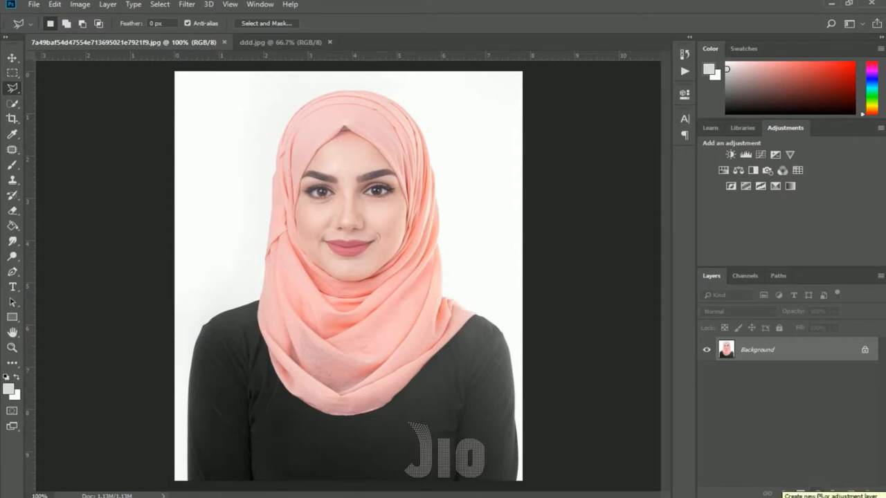
pyautogui.click(783, 491)
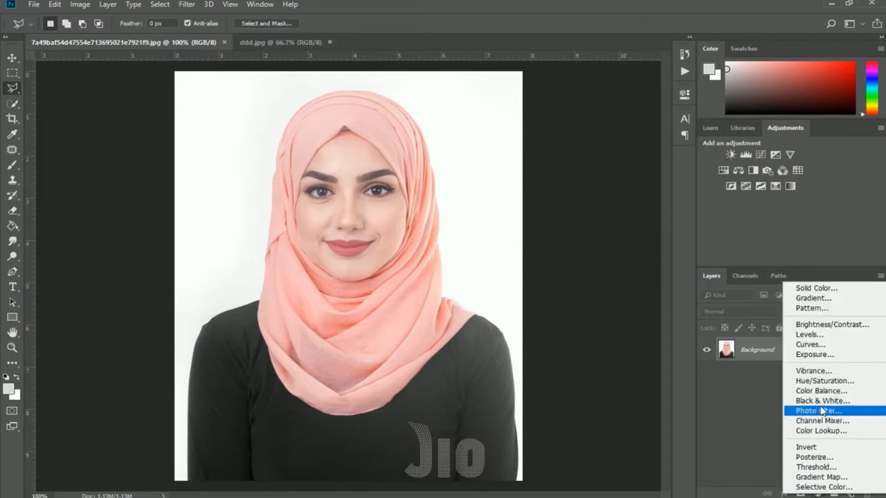
pyautogui.click(822, 380)
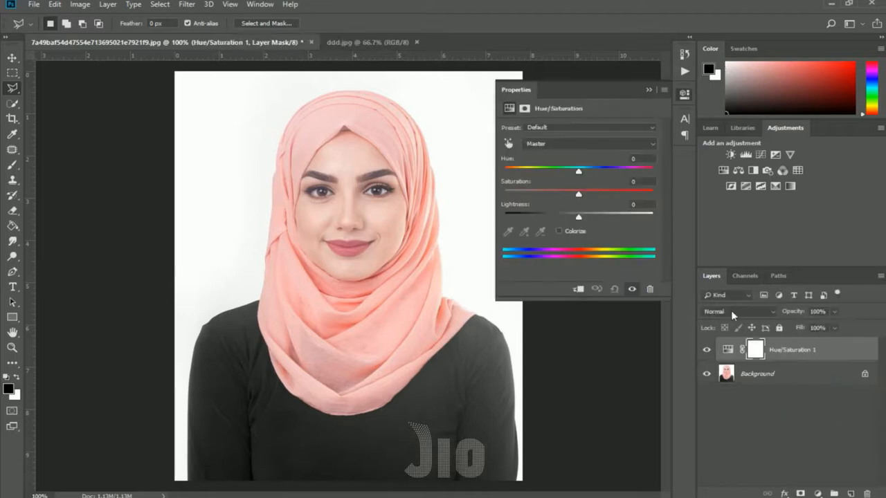
# - Sample the pink hijab to target the Reds, set their Hue to -7, and clip the adjustment to the Background layer
pyautogui.click(509, 145)
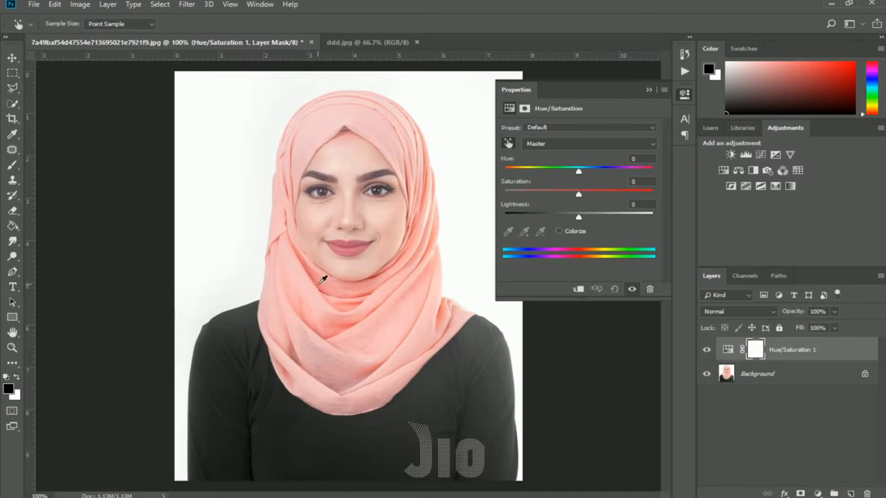
pyautogui.click(386, 288)
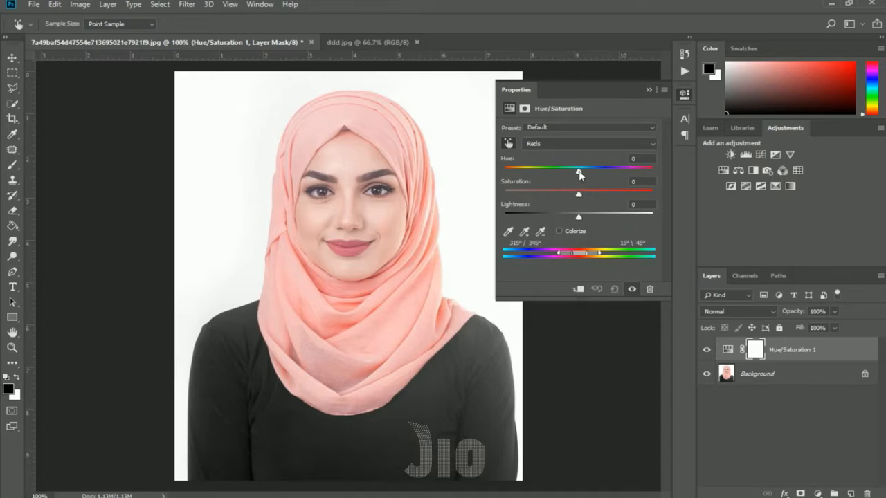
pyautogui.moveTo(580, 173); pyautogui.dragTo(563, 185)
pyautogui.click(579, 289)
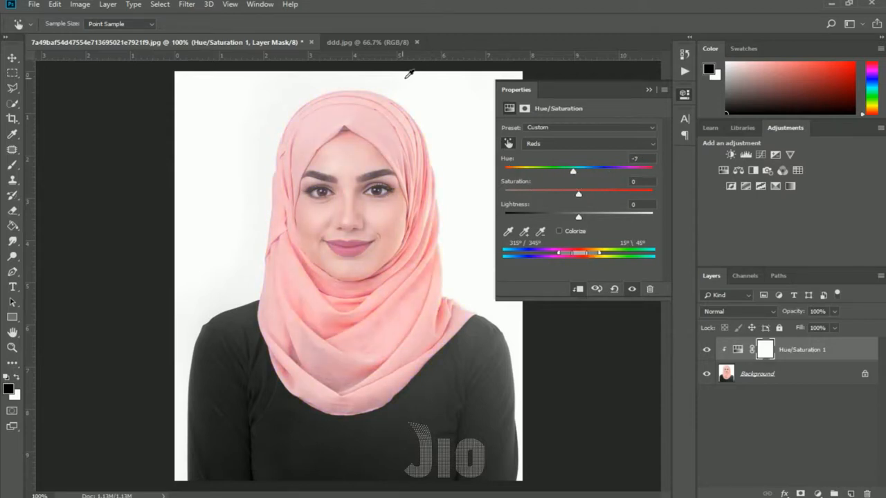
# - Switch to the ddd.jpg photo and collapse the document properties
pyautogui.click(373, 42)
pyautogui.press('l')
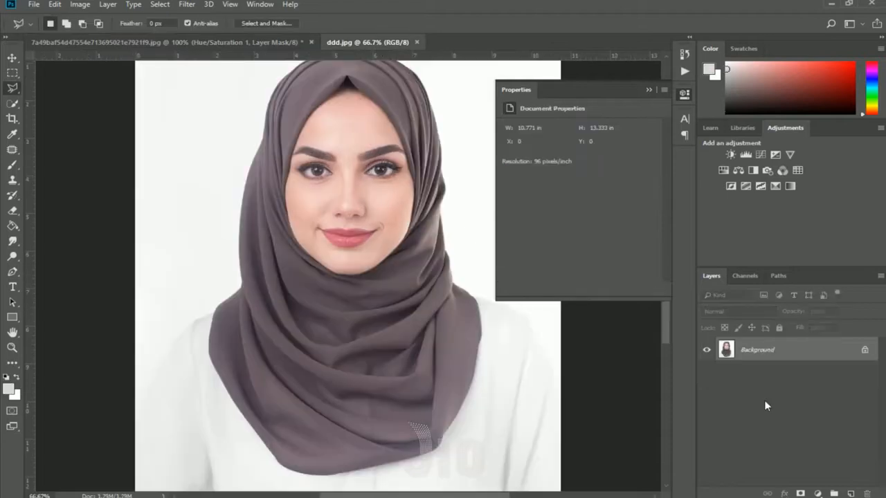
pyautogui.click(648, 90)
# - Add a Hue/Saturation adjustment layer to ddd.jpg and sample the grey-purple hijab to target the Magentas
pyautogui.click(817, 493)
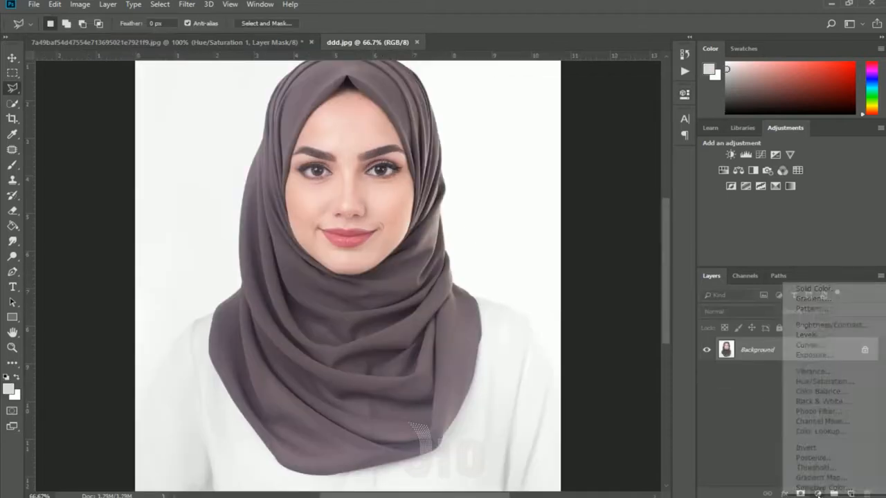
pyautogui.click(810, 382)
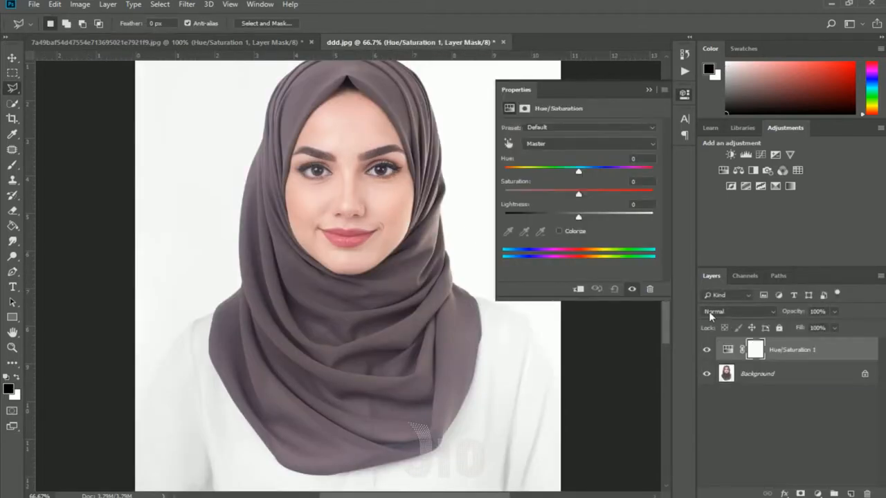
pyautogui.click(509, 144)
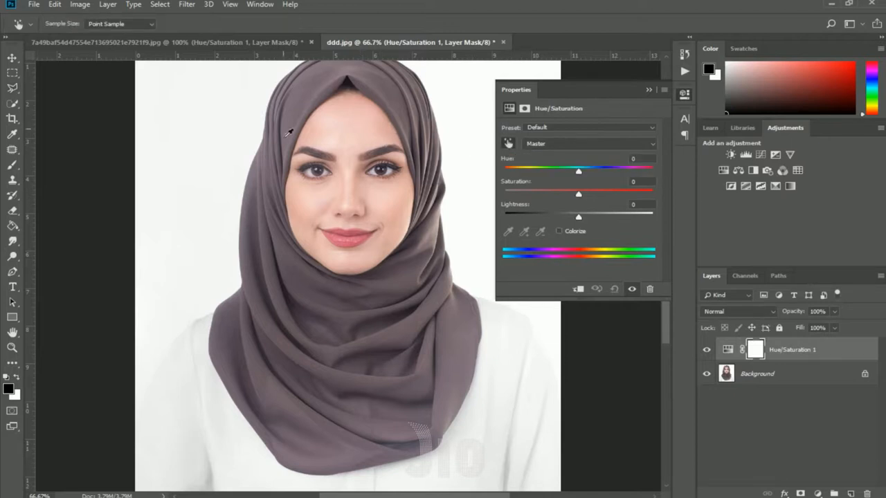
pyautogui.click(305, 261)
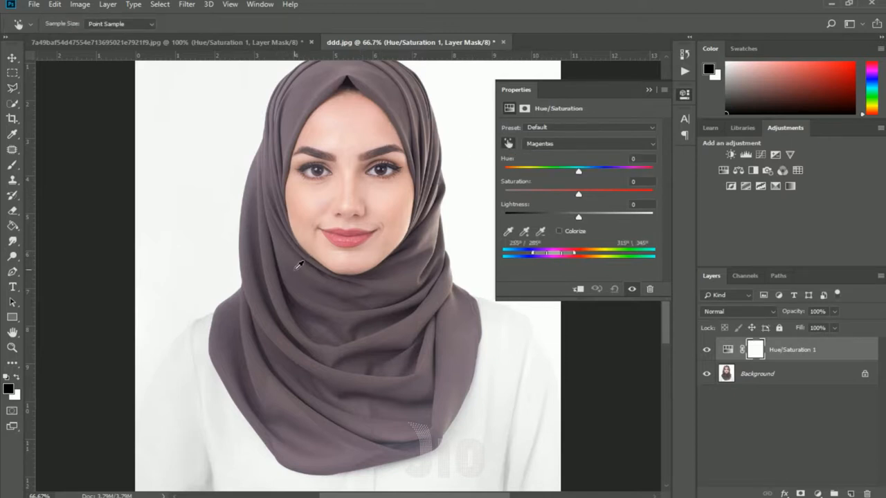
# - Set the Magentas Hue to -170 and Saturation to +69, and inspect the hijab fabric up close
pyautogui.moveTo(607, 170); pyautogui.dragTo(508, 170)
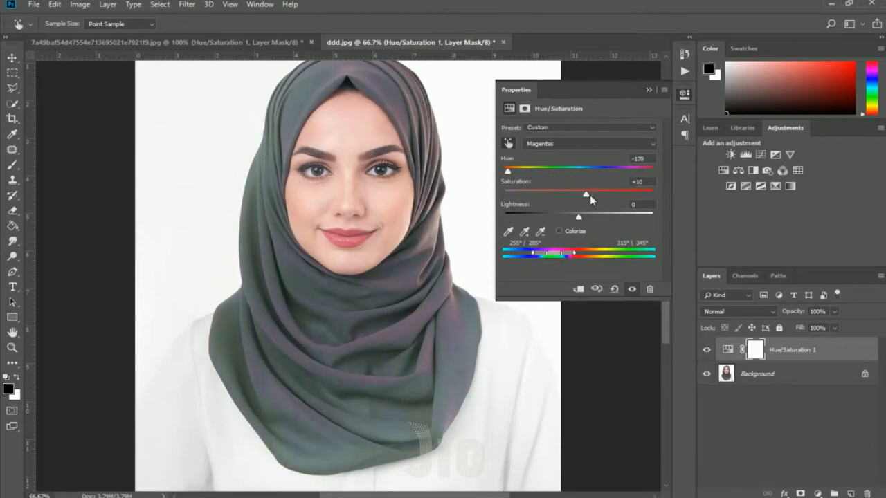
pyautogui.moveTo(589, 200); pyautogui.dragTo(630, 197)
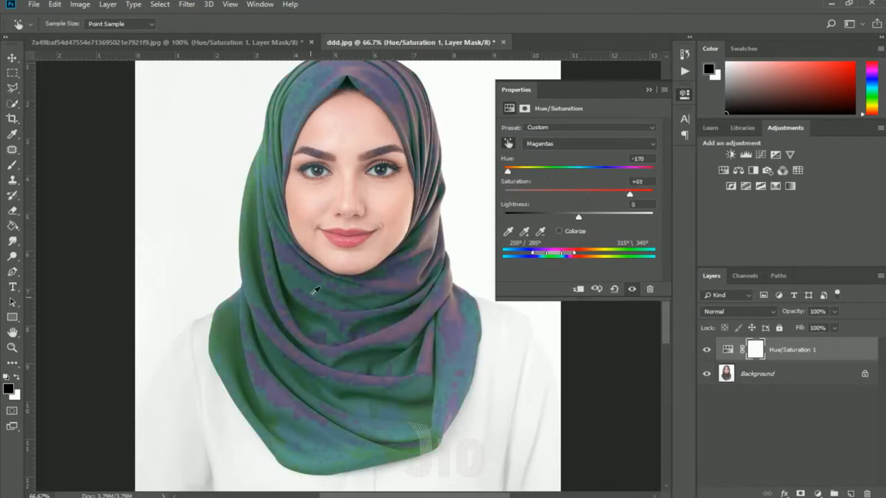
pyautogui.hotkey('ctrl', '+')
pyautogui.hotkey('ctrl', '+')
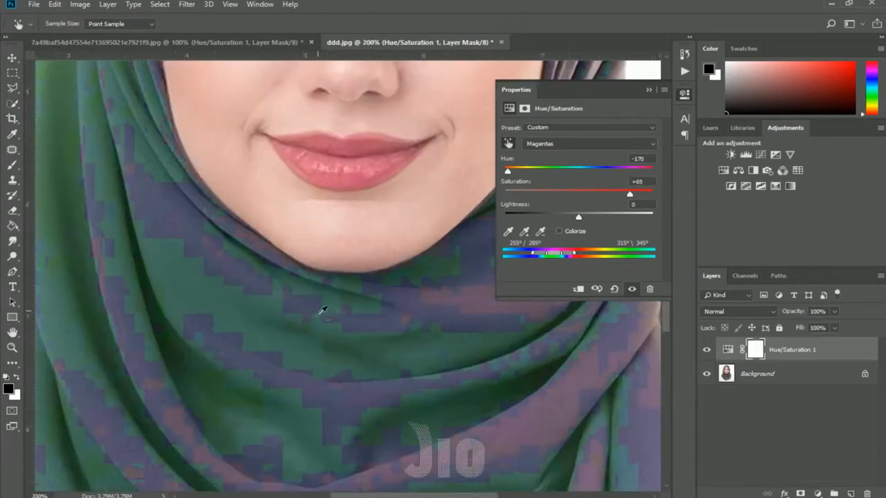
# - Set the Magentas Hue to +47 and collapse the adjustment's properties
pyautogui.moveTo(510, 175); pyautogui.dragTo(612, 171)
pyautogui.hotkey('ctrl', '-')
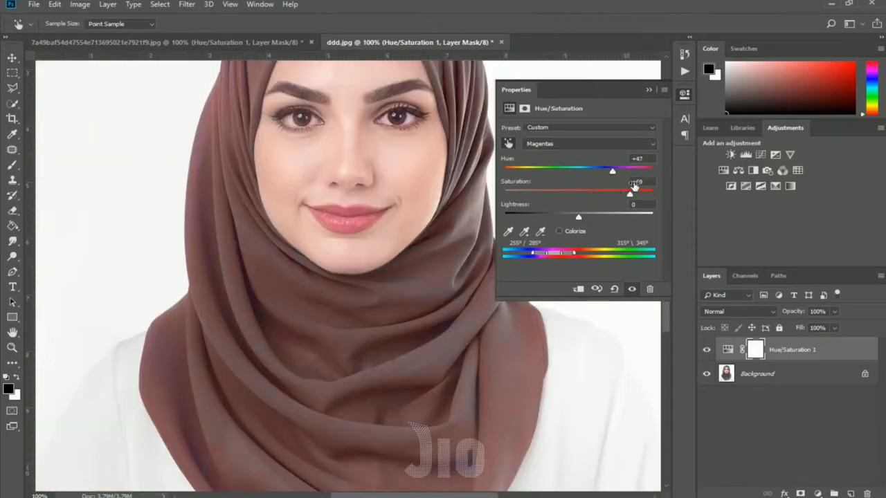
pyautogui.hotkey('ctrl', '-')
pyautogui.click(649, 90)
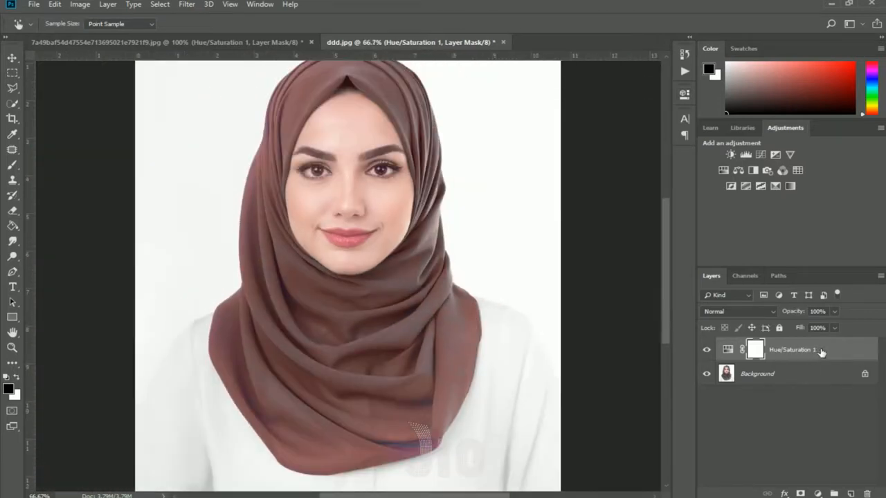
# - Delete the Hue/Saturation adjustment layer from ddd.jpg
pyautogui.click(831, 352)
pyautogui.press('Delete')
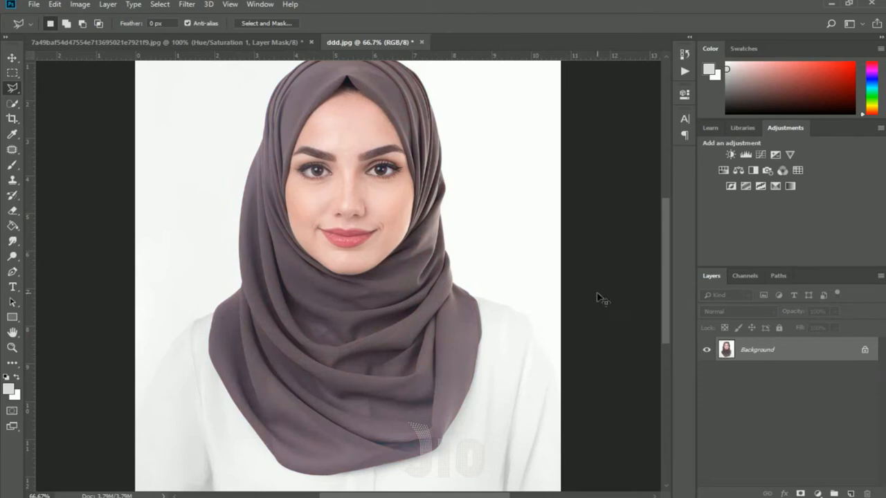
pyautogui.hotkey('ctrl', '-')
pyautogui.hotkey('ctrl', '+')
pyautogui.moveTo(666, 270); pyautogui.dragTo(667, 265)
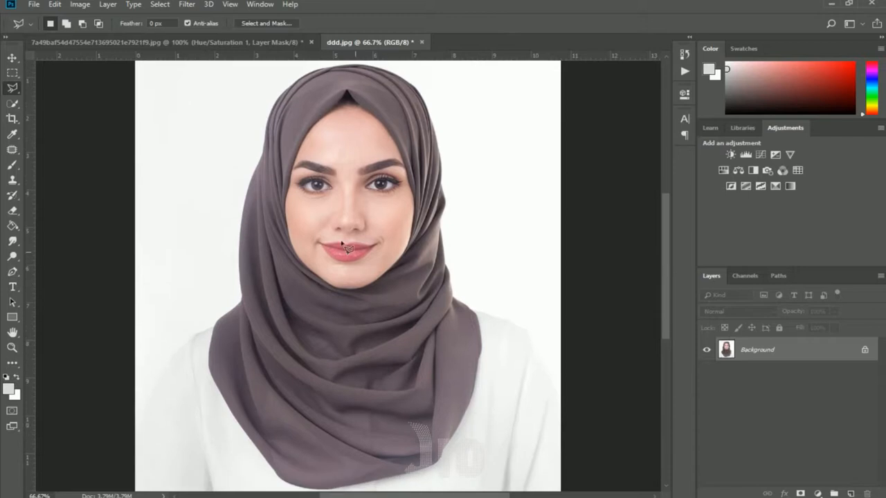
pyautogui.rightClick(13, 90)
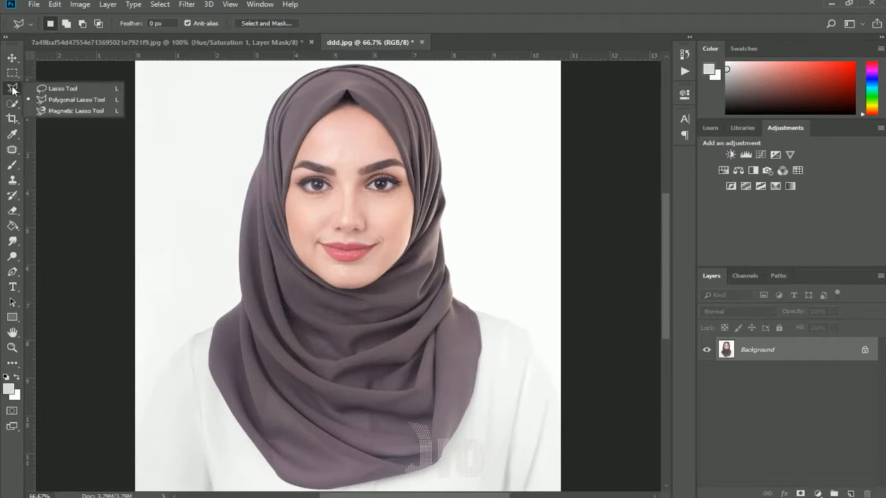
pyautogui.click(85, 110)
pyautogui.click(13, 105)
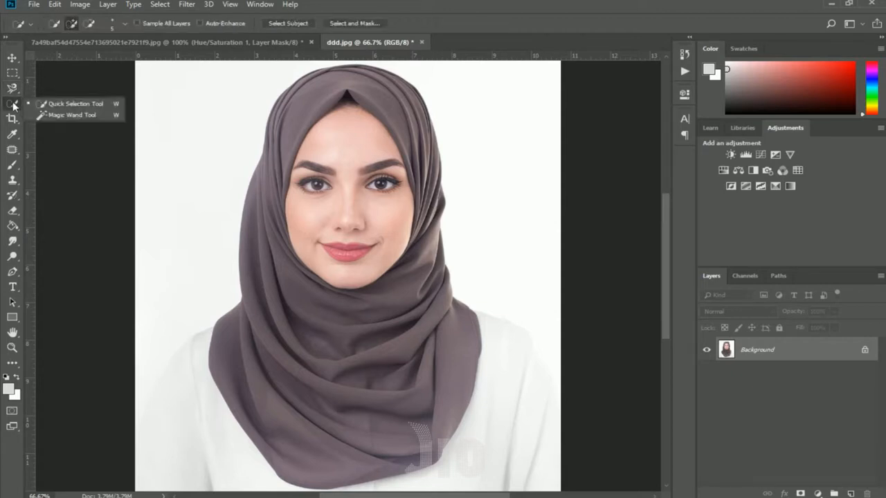
pyautogui.click(93, 116)
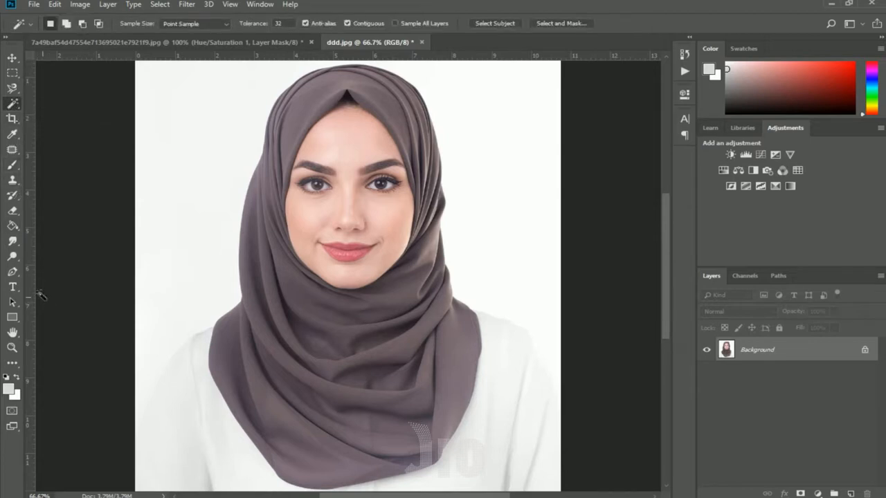
pyautogui.click(14, 275)
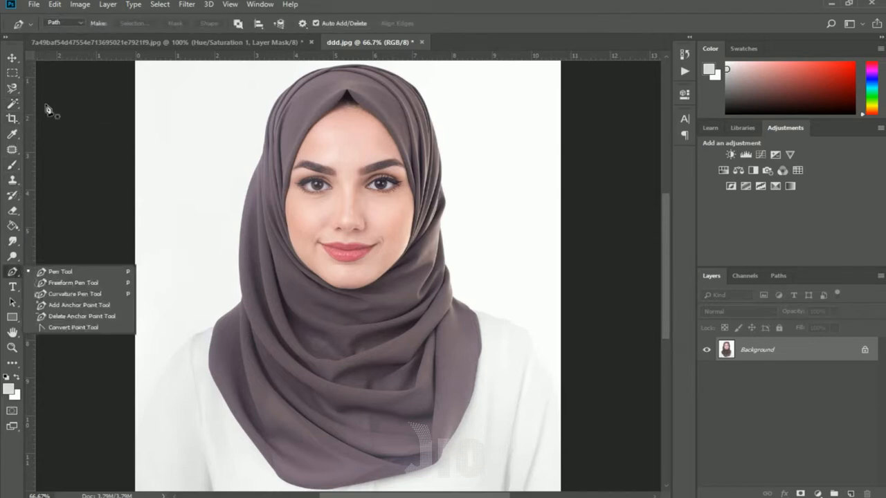
# - Start a Polygonal Lasso outline of the hijab, following its outer edge from the neck around the shoulder on the image's right side
pyautogui.click(15, 89)
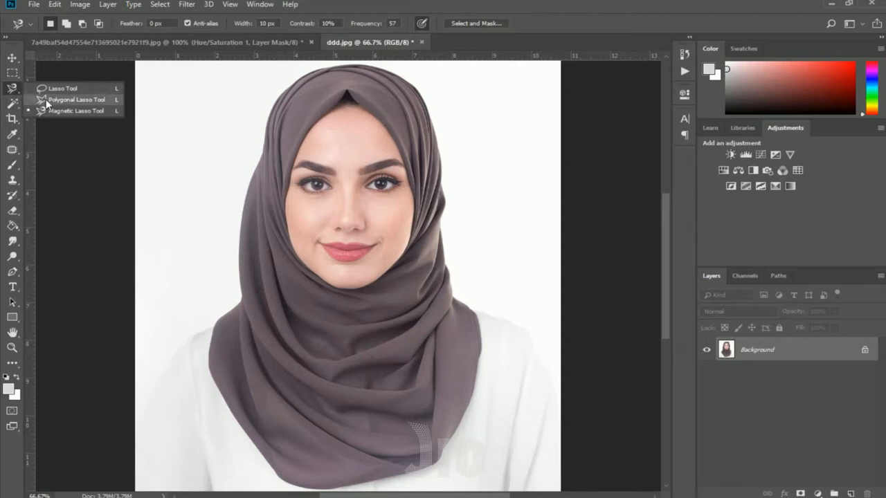
pyautogui.click(46, 101)
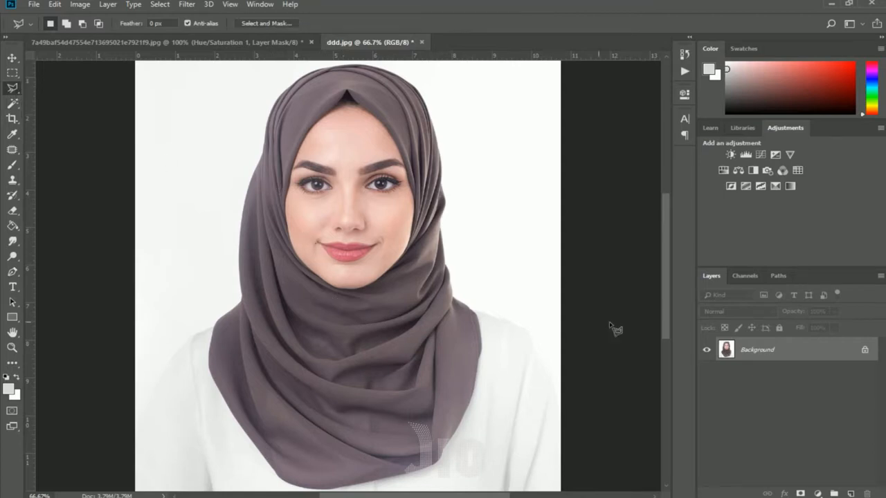
pyautogui.hotkey('ctrl', '+')
pyautogui.scroll(-6, 485, 353)
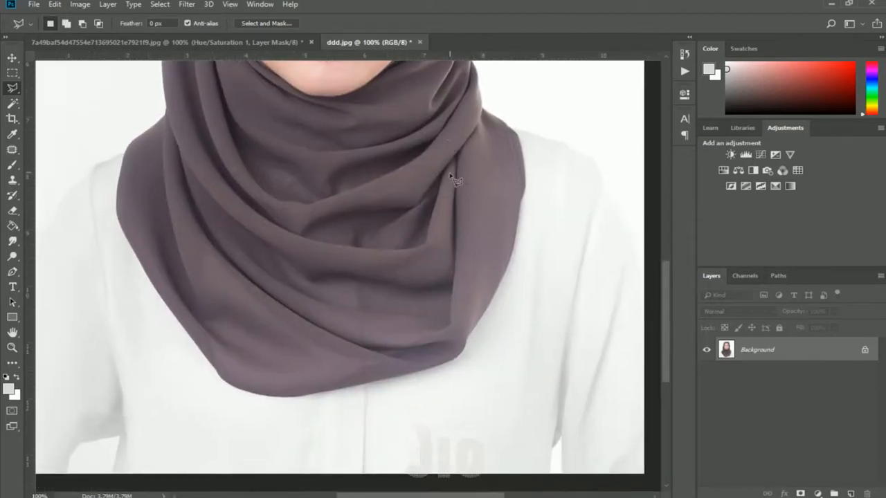
pyautogui.scroll(1, 453, 178)
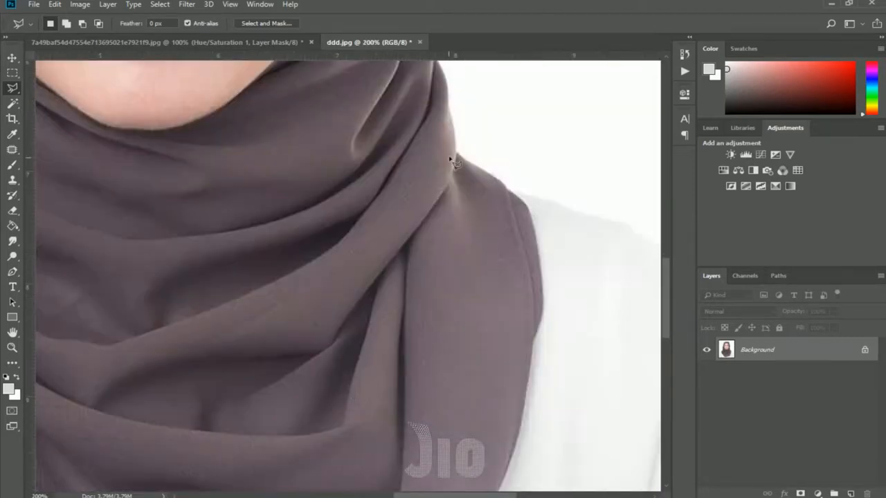
pyautogui.click(456, 151)
pyautogui.click(515, 198)
pyautogui.click(539, 237)
pyautogui.click(544, 278)
pyautogui.click(545, 310)
# - Continue the lasso outline down the hijab's right edge, from below the shoulder toward the lower corner
pyautogui.moveTo(535, 339); pyautogui.dragTo(540, 190)
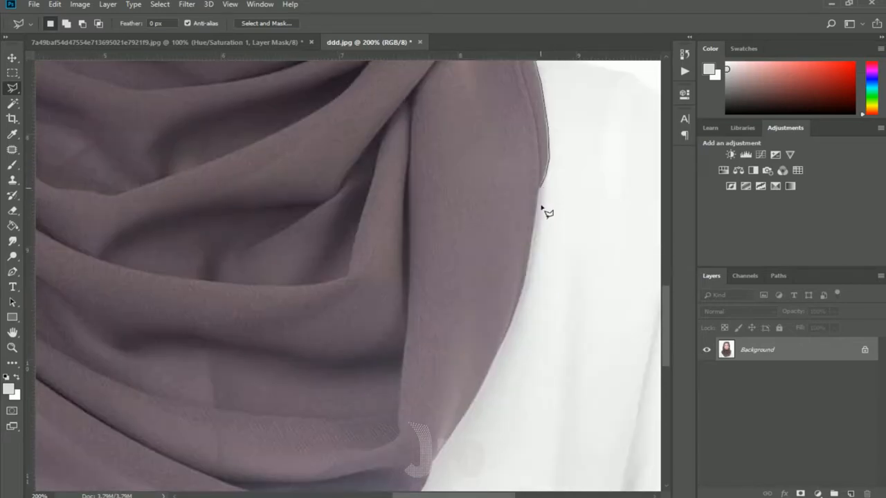
pyautogui.click(532, 254)
pyautogui.click(521, 298)
pyautogui.moveTo(488, 380); pyautogui.dragTo(529, 262)
pyautogui.click(530, 262)
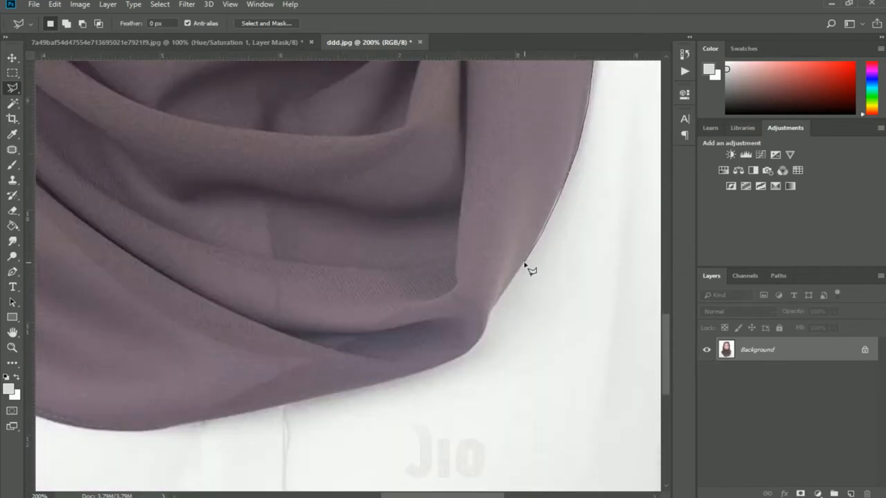
# - Continue the lasso outline around the hijab's lower corner on the image's right side and onto the bottom hem
pyautogui.click(500, 301)
pyautogui.click(490, 319)
pyautogui.click(485, 336)
pyautogui.click(471, 350)
pyautogui.click(450, 363)
pyautogui.click(398, 379)
pyautogui.click(352, 390)
# - Extend the lasso outline along the rest of the bottom hem to the hijab's lower corner on the image's left
pyautogui.click(251, 414)
pyautogui.moveTo(346, 364)
pyautogui.mouseDown()
pyautogui.moveTo(442, 325)
pyautogui.moveTo(592, 294)
pyautogui.mouseUp()
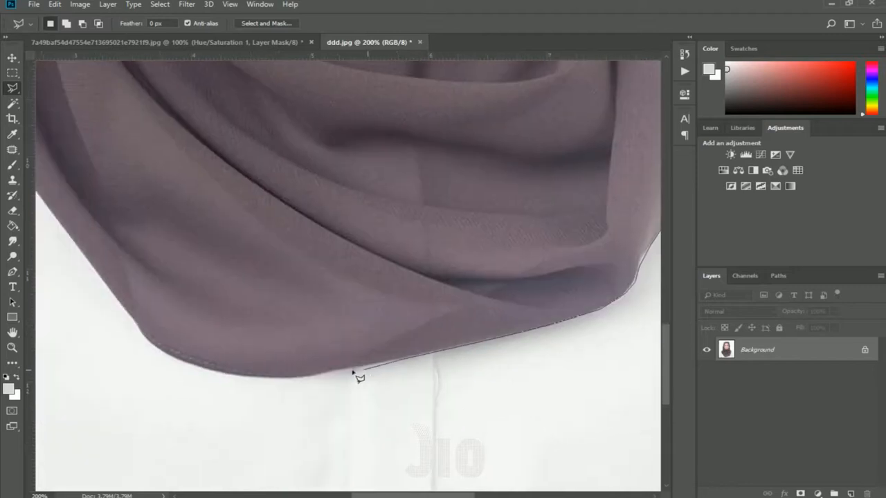
pyautogui.click(262, 379)
pyautogui.click(220, 374)
pyautogui.click(183, 362)
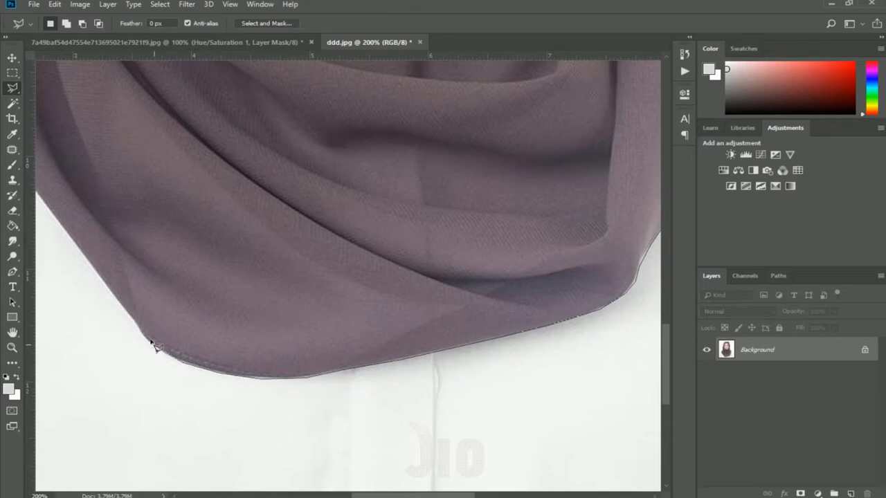
pyautogui.moveTo(129, 316); pyautogui.dragTo(400, 348)
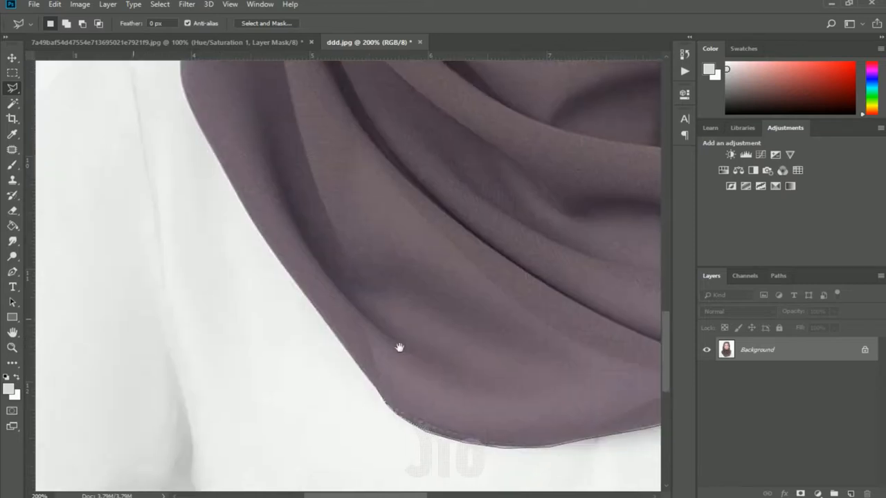
# - Trace the hijab's outer edge on the image's left from the lower corner up to just below the shoulder
pyautogui.click(348, 355)
pyautogui.click(316, 308)
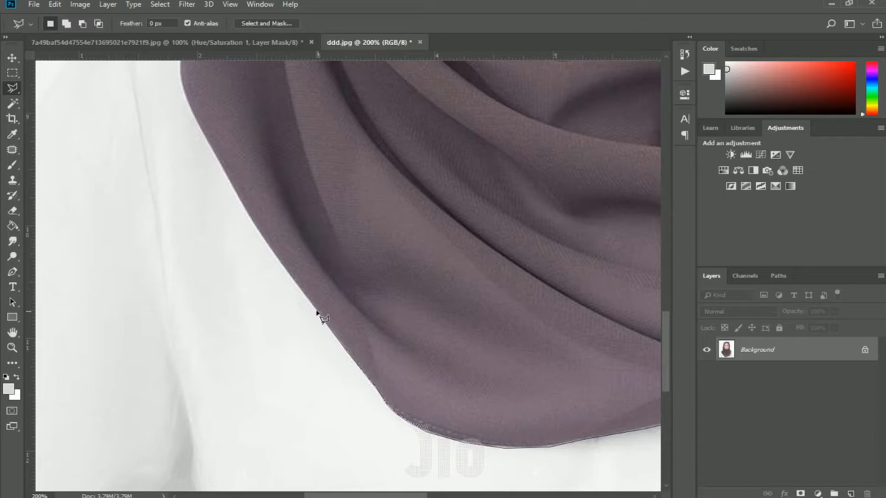
pyautogui.click(275, 241)
pyautogui.click(251, 213)
pyautogui.moveTo(209, 146)
pyautogui.mouseDown()
pyautogui.moveTo(267, 184)
pyautogui.moveTo(287, 287)
pyautogui.mouseUp()
pyautogui.click(282, 274)
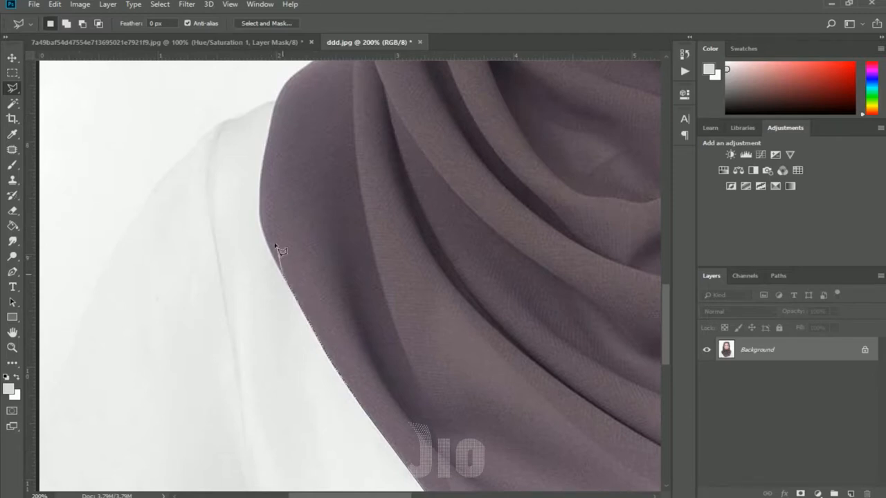
pyautogui.click(264, 236)
pyautogui.moveTo(258, 184); pyautogui.dragTo(270, 244)
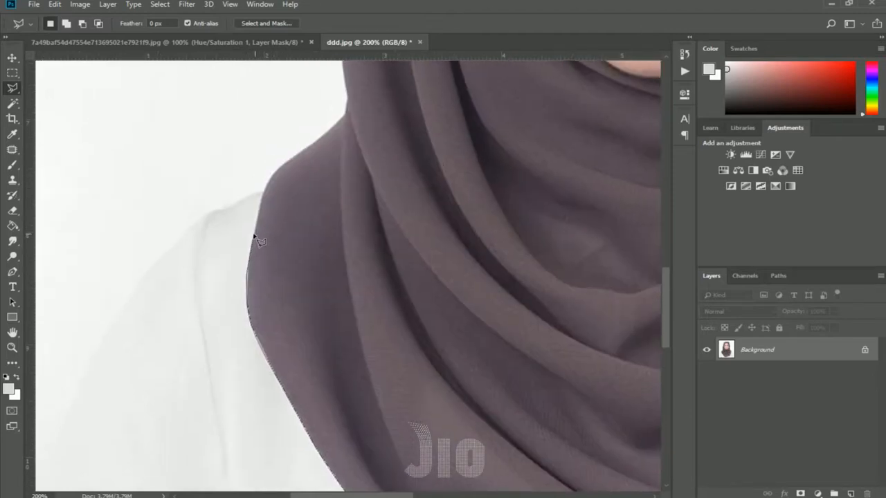
# - Carry the lasso outline around the hijab's shoulder on the image's left and in to the neck
pyautogui.click(263, 195)
pyautogui.click(268, 180)
pyautogui.click(279, 170)
pyautogui.moveTo(298, 154); pyautogui.dragTo(312, 231)
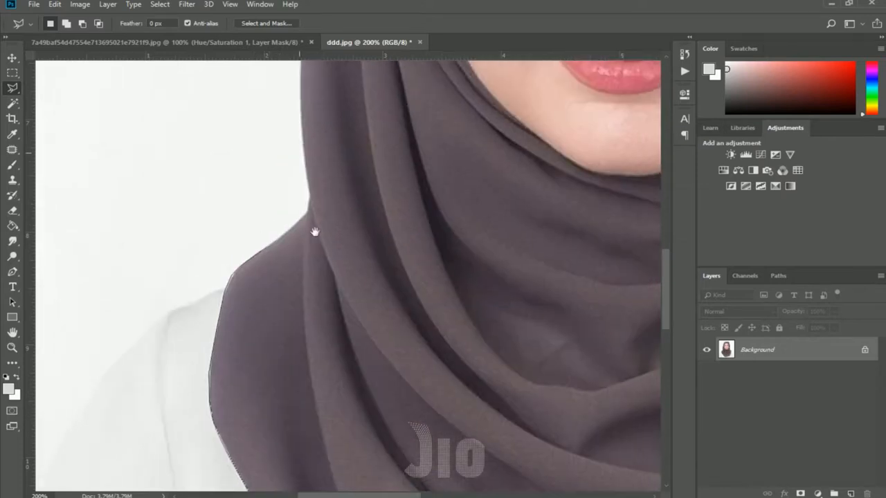
pyautogui.click(291, 229)
pyautogui.click(306, 212)
pyautogui.click(310, 201)
# - Trace the hijab's edge up the side of the head on the image's left, from the neck past the brow
pyautogui.click(304, 158)
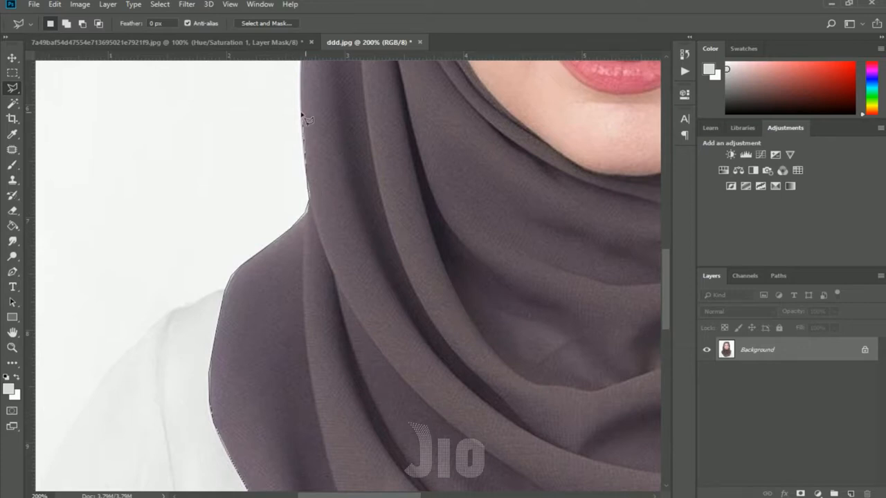
pyautogui.click(301, 112)
pyautogui.moveTo(326, 122)
pyautogui.mouseDown()
pyautogui.moveTo(288, 293)
pyautogui.moveTo(287, 281)
pyautogui.mouseUp()
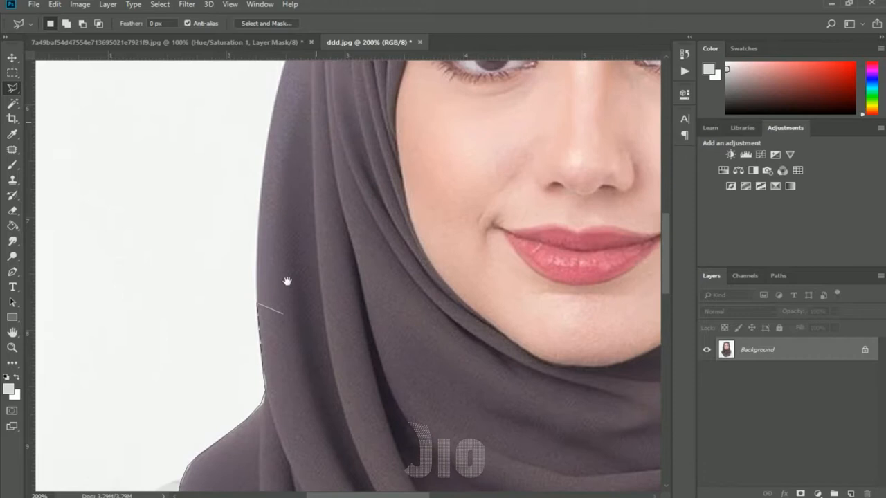
pyautogui.click(259, 208)
pyautogui.click(268, 141)
pyautogui.moveTo(295, 127); pyautogui.dragTo(243, 298)
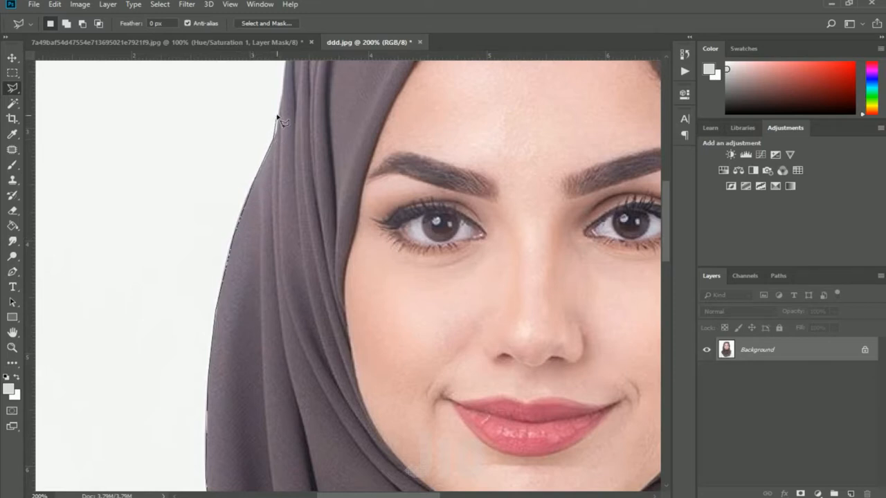
pyautogui.moveTo(280, 125); pyautogui.dragTo(257, 218)
pyautogui.click(265, 158)
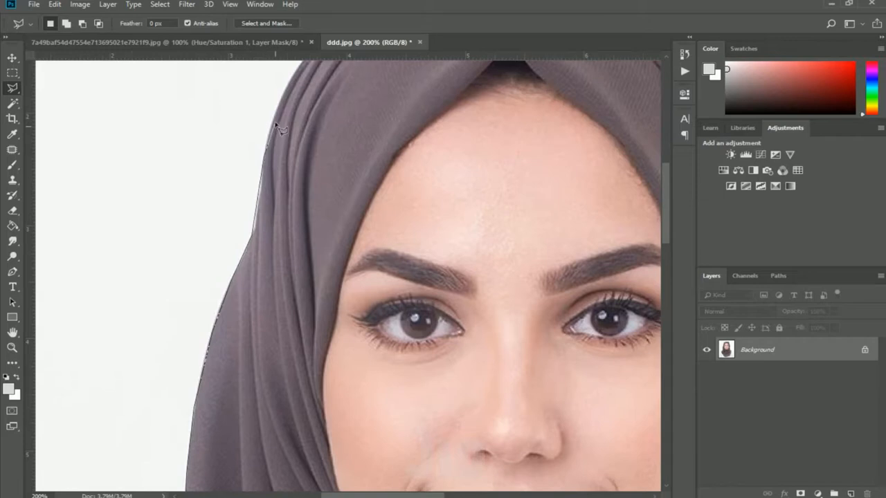
# - Take the lasso outline over the crown and down the image's right side, closing the selection at the starting point by the neck
pyautogui.moveTo(275, 124); pyautogui.dragTo(229, 272)
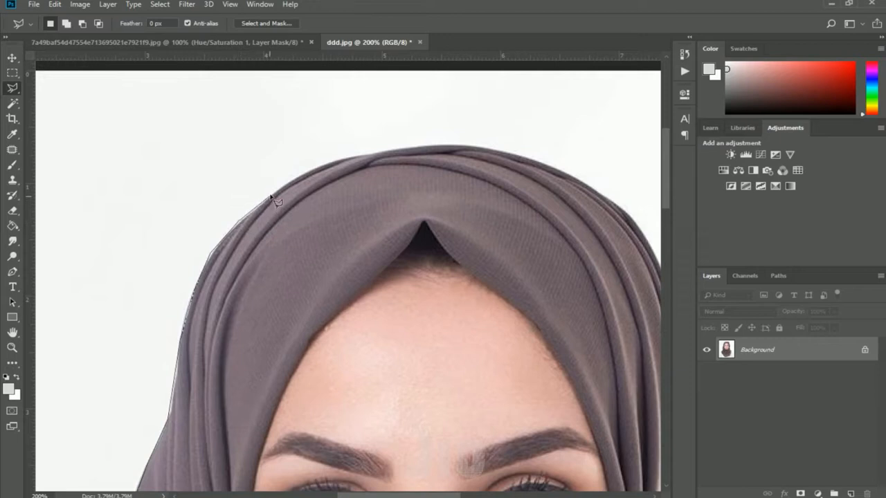
pyautogui.moveTo(340, 162)
pyautogui.mouseDown()
pyautogui.moveTo(425, 145)
pyautogui.moveTo(478, 147)
pyautogui.moveTo(526, 166)
pyautogui.moveTo(428, 168)
pyautogui.moveTo(483, 179)
pyautogui.moveTo(536, 220)
pyautogui.moveTo(489, 165)
pyautogui.moveTo(517, 188)
pyautogui.moveTo(509, 191)
pyautogui.moveTo(524, 220)
pyautogui.moveTo(505, 200)
pyautogui.moveTo(504, 217)
pyautogui.moveTo(494, 175)
pyautogui.moveTo(527, 279)
pyautogui.moveTo(525, 200)
pyautogui.moveTo(522, 213)
pyautogui.moveTo(542, 275)
pyautogui.moveTo(538, 203)
pyautogui.moveTo(528, 201)
pyautogui.moveTo(536, 297)
pyautogui.moveTo(535, 188)
pyautogui.moveTo(533, 224)
pyautogui.mouseUp()
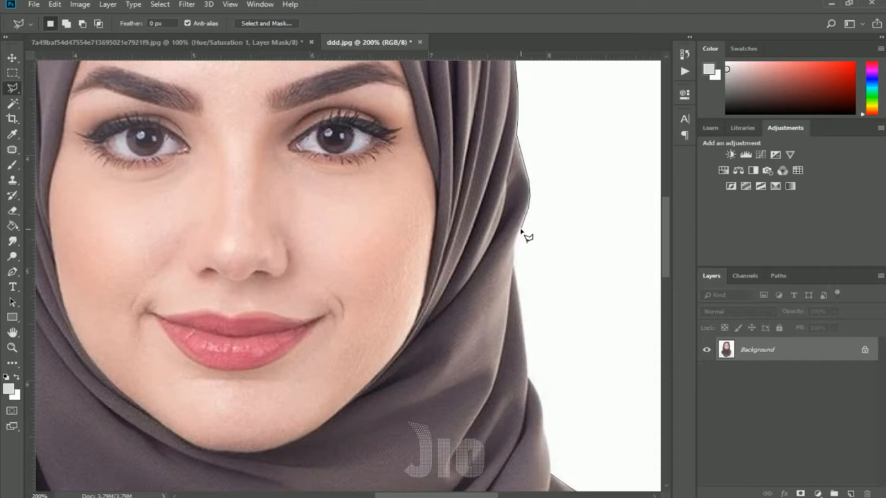
pyautogui.moveTo(522, 257)
pyautogui.mouseDown()
pyautogui.moveTo(527, 204)
pyautogui.moveTo(525, 250)
pyautogui.moveTo(546, 309)
pyautogui.moveTo(526, 207)
pyautogui.moveTo(531, 239)
pyautogui.mouseUp()
pyautogui.click(532, 284)
pyautogui.click(537, 292)
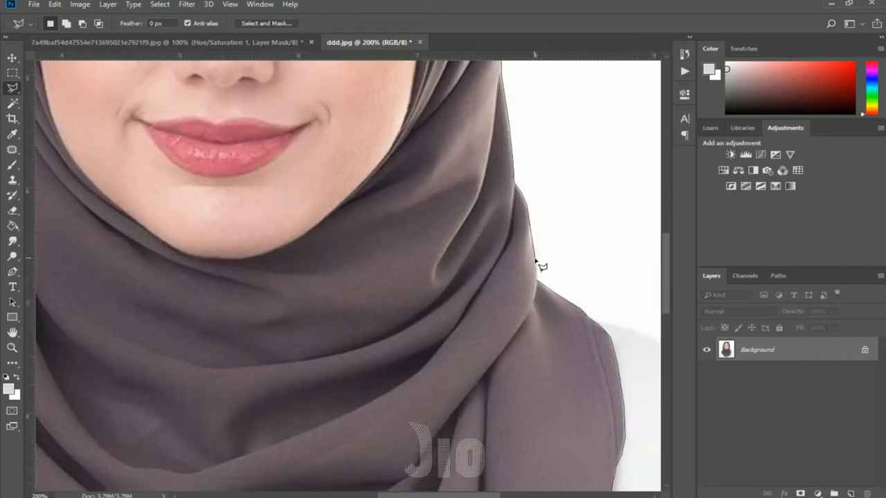
pyautogui.doubleClick(543, 275)
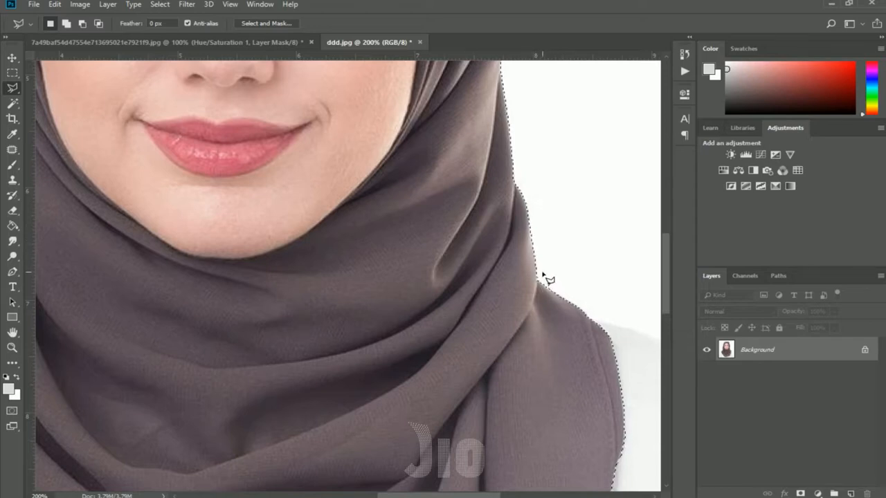
# - Copy the selected hijab and face to a new layer and hide the Background layer
pyautogui.hotkey('ctrl', '-')
pyautogui.hotkey('ctrl', '-')
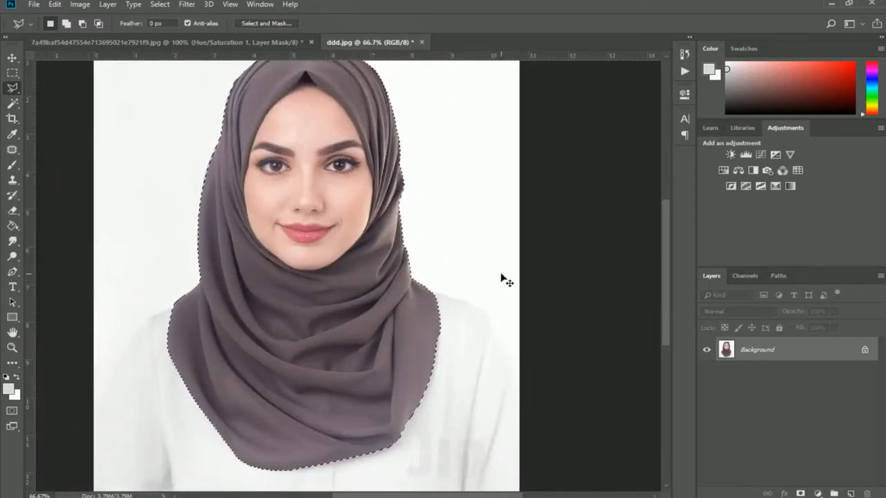
pyautogui.hotkey('ctrl', 'j')
pyautogui.click(706, 375)
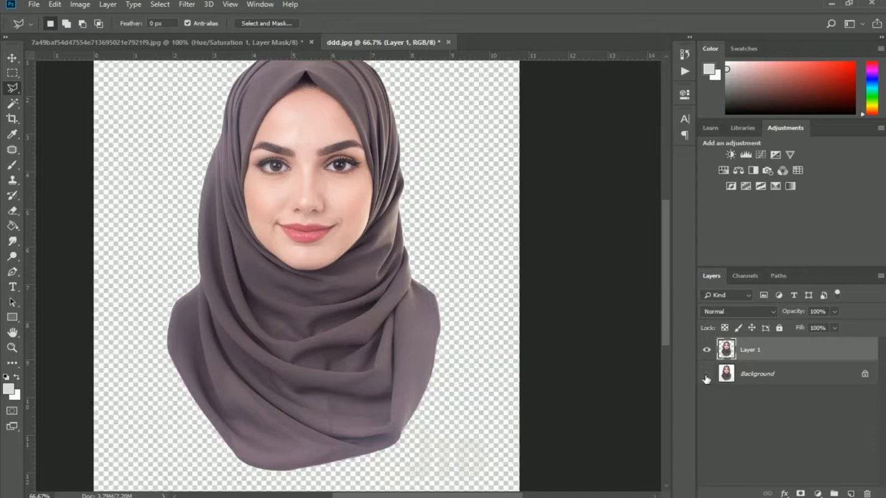
pyautogui.click(707, 375)
pyautogui.click(706, 375)
# - Start a Polygonal Lasso outline of the face opening on Layer 1, from the hairline up to the hijab's forehead peak
pyautogui.hotkey('ctrl', '+')
pyautogui.hotkey('ctrl', '+')
pyautogui.hotkey('ctrl', '+')
pyautogui.moveTo(349, 226); pyautogui.dragTo(439, 332)
pyautogui.moveTo(431, 290)
pyautogui.mouseDown()
pyautogui.moveTo(455, 417)
pyautogui.moveTo(436, 493)
pyautogui.mouseUp()
pyautogui.moveTo(409, 316); pyautogui.dragTo(417, 372)
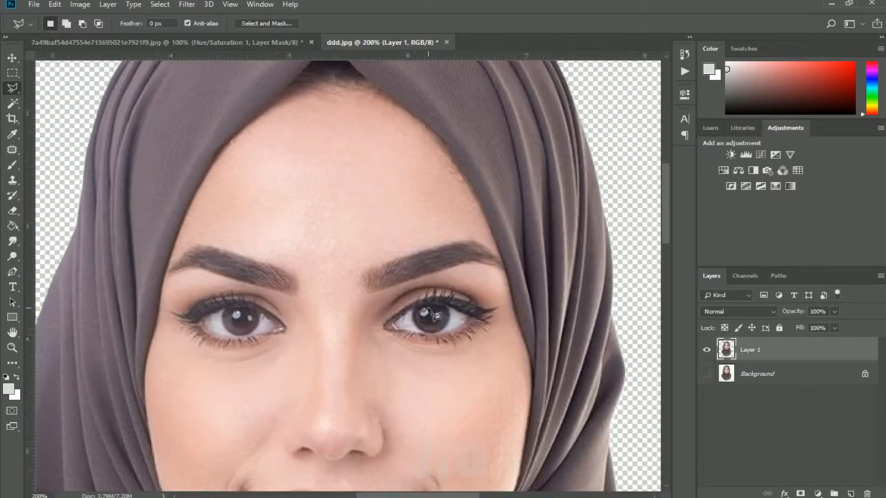
pyautogui.rightClick(11, 92)
pyautogui.click(47, 100)
pyautogui.moveTo(281, 128); pyautogui.dragTo(304, 202)
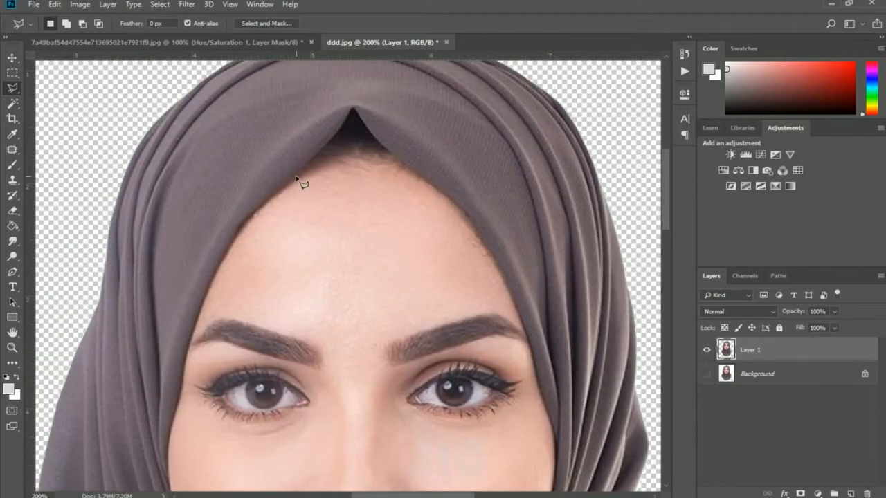
pyautogui.click(297, 176)
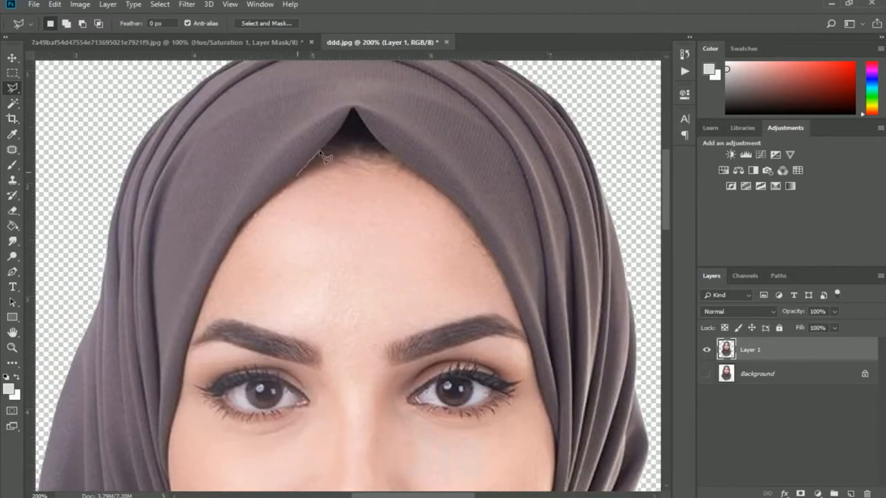
pyautogui.click(353, 109)
# - Continue the face outline from the forehead peak along the hijab's inner edge to the temple on the image's right
pyautogui.moveTo(398, 163)
pyautogui.mouseDown()
pyautogui.moveTo(437, 193)
pyautogui.moveTo(462, 182)
pyautogui.moveTo(436, 144)
pyautogui.mouseUp()
pyautogui.click(438, 191)
pyautogui.press('space')
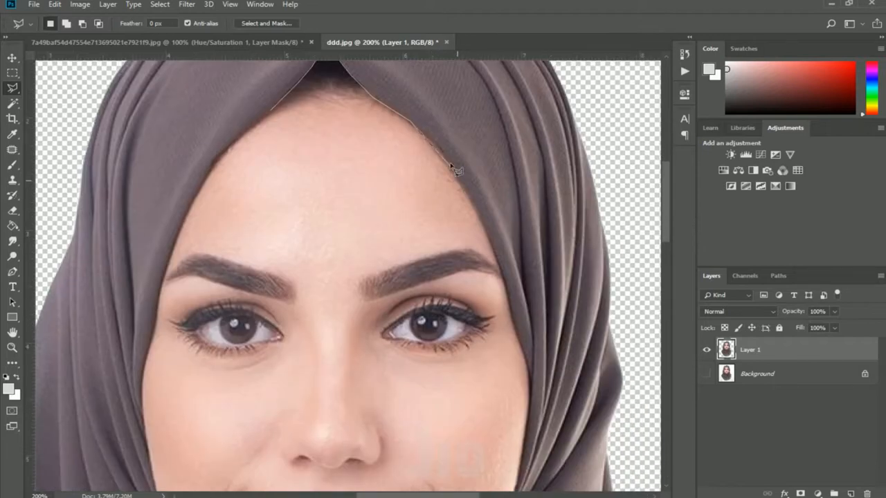
pyautogui.click(439, 147)
pyautogui.click(464, 185)
pyautogui.click(482, 220)
pyautogui.click(497, 257)
# - Follow the hijab's inner edge from the temple down past the cheek on the image's right
pyautogui.press('space')
pyautogui.moveTo(509, 274); pyautogui.dragTo(486, 146)
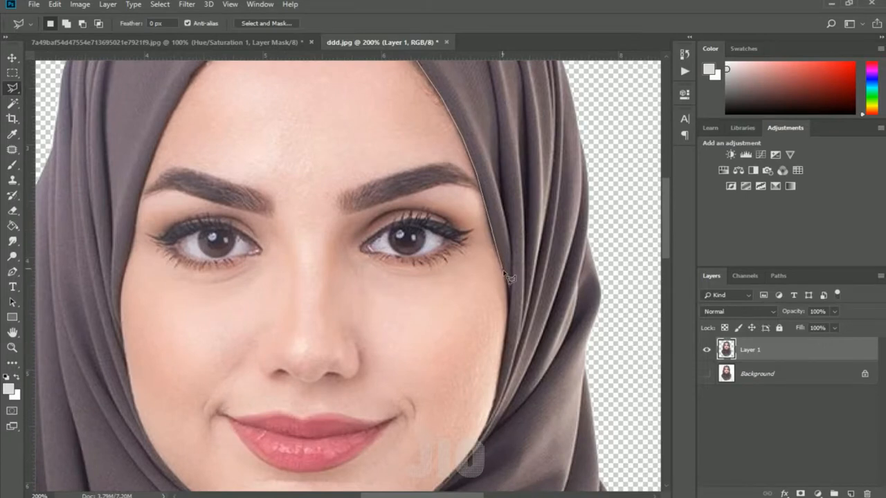
pyautogui.moveTo(514, 285); pyautogui.dragTo(514, 160)
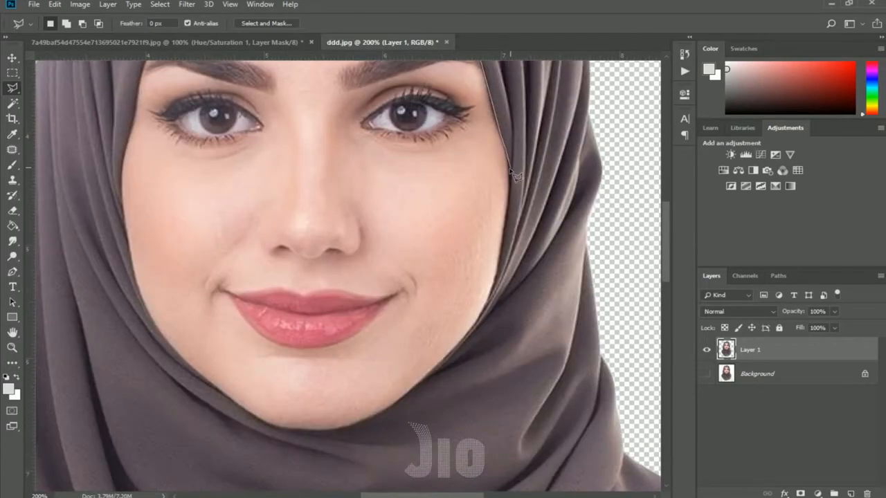
pyautogui.click(510, 169)
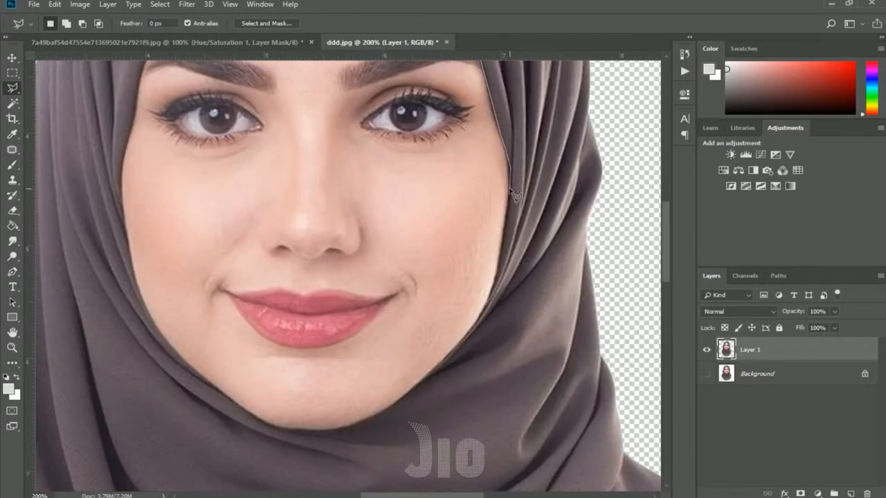
pyautogui.click(503, 269)
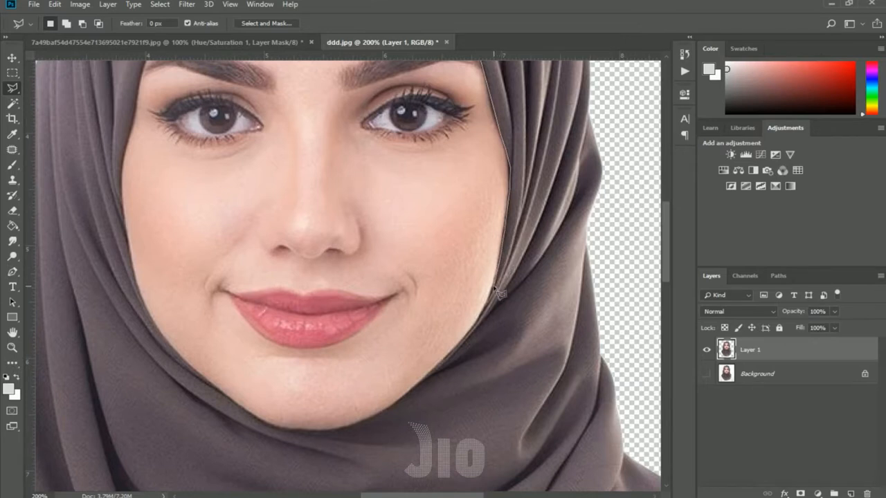
# - Trace the jawline on the image's right down to the underside of the chin
pyautogui.click(465, 337)
pyautogui.click(441, 361)
pyautogui.click(415, 386)
pyautogui.click(391, 406)
pyautogui.click(363, 422)
pyautogui.click(338, 430)
pyautogui.click(303, 431)
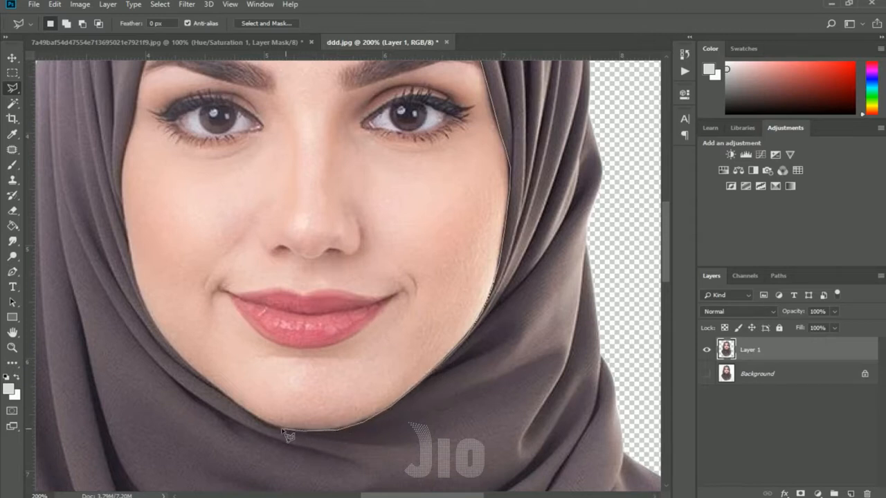
# - Trace from the chin up the jaw and cheek on the image's left to beside the eye
pyautogui.click(280, 429)
pyautogui.click(252, 414)
pyautogui.click(229, 398)
pyautogui.click(199, 378)
pyautogui.click(174, 343)
pyautogui.click(152, 317)
pyautogui.click(140, 294)
pyautogui.click(130, 260)
pyautogui.click(123, 170)
pyautogui.click(136, 121)
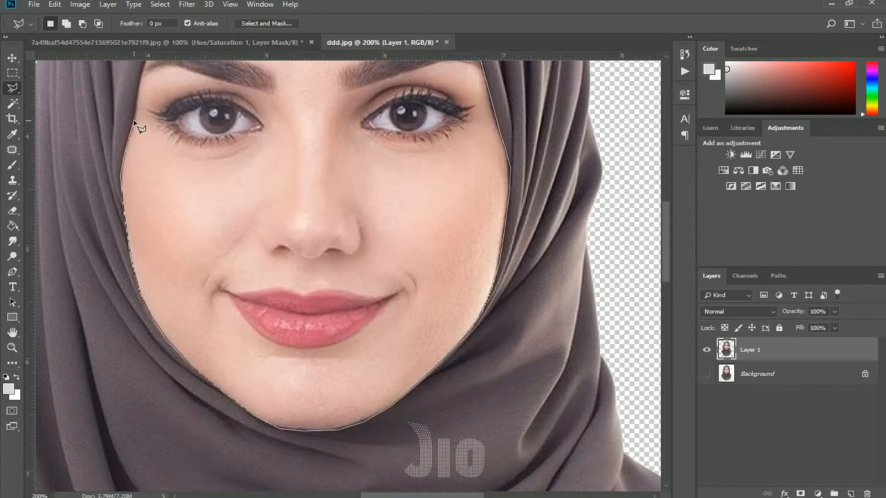
# - Follow the inner edge past the temple and forehead on the image's left back to the start, closing the face selection
pyautogui.moveTo(197, 106); pyautogui.dragTo(213, 260)
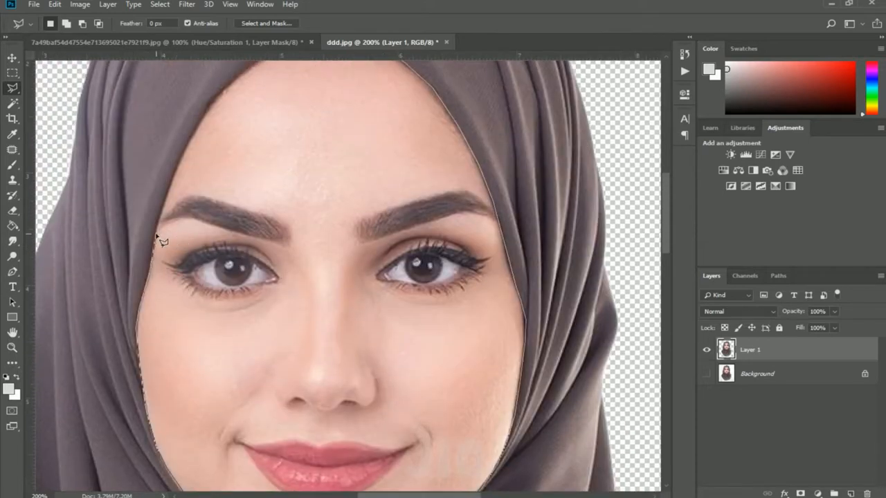
pyautogui.click(155, 236)
pyautogui.click(167, 195)
pyautogui.click(181, 156)
pyautogui.moveTo(227, 103); pyautogui.dragTo(221, 204)
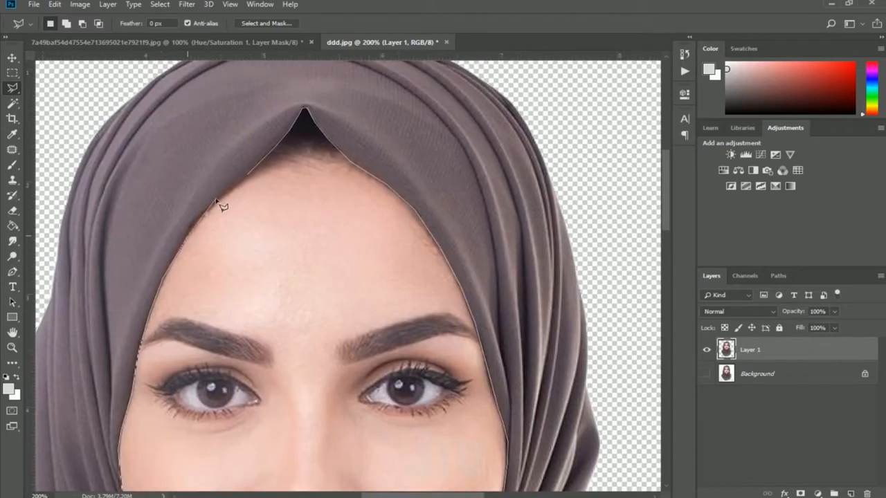
pyautogui.click(209, 208)
pyautogui.click(234, 186)
pyautogui.click(248, 178)
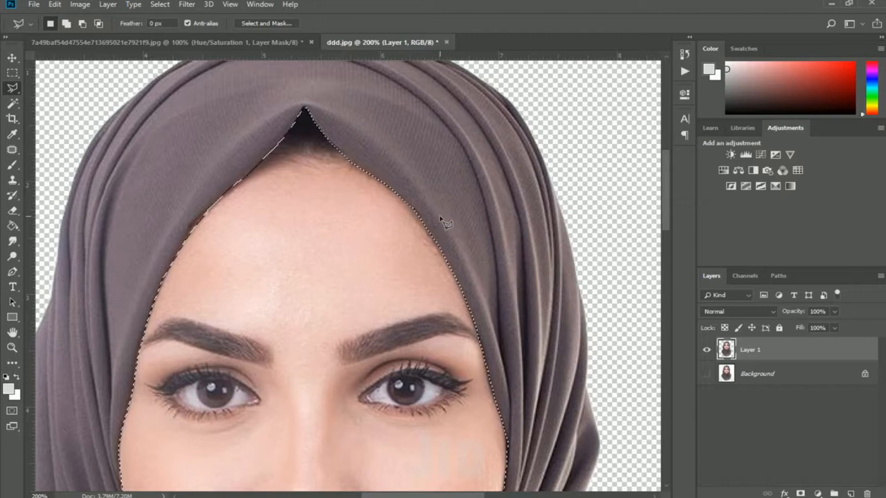
# - Delete the selected face area from Layer 1, leaving only the hijab
pyautogui.hotkey('ctrl', '-')
pyautogui.hotkey('ctrl', '-')
pyautogui.scroll(-2, 493, 249)
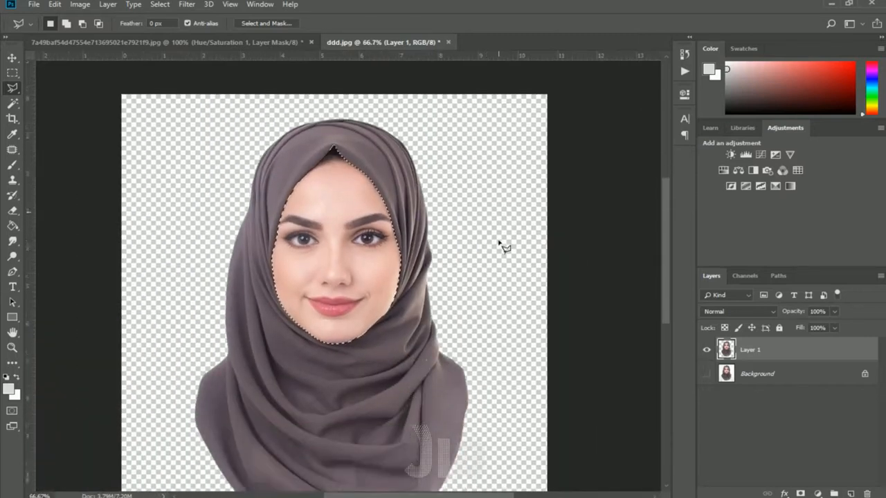
pyautogui.press('Delete')
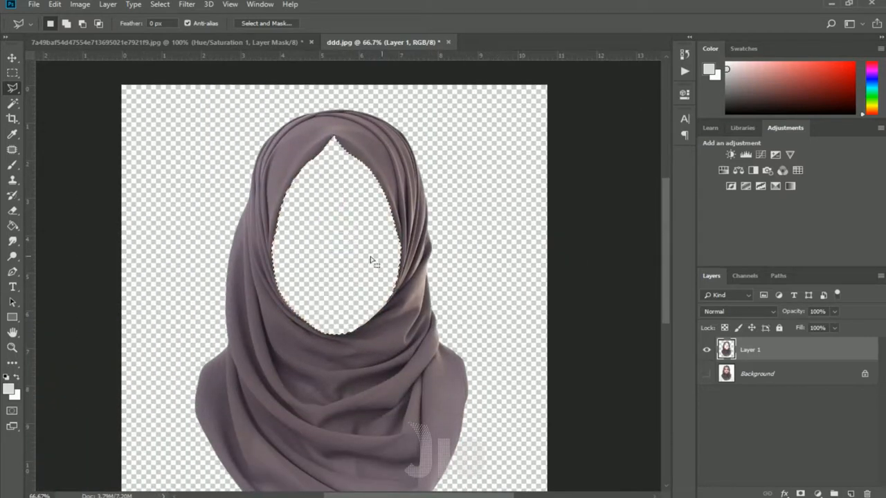
pyautogui.scroll(-1, 362, 263)
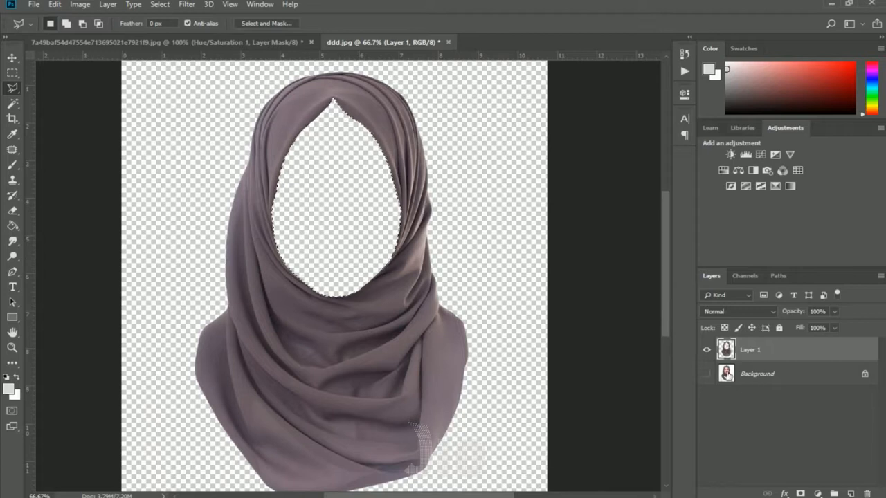
# - Rename Layer 1 to HIJAB and make the Background layer visible beneath it
pyautogui.click(705, 373)
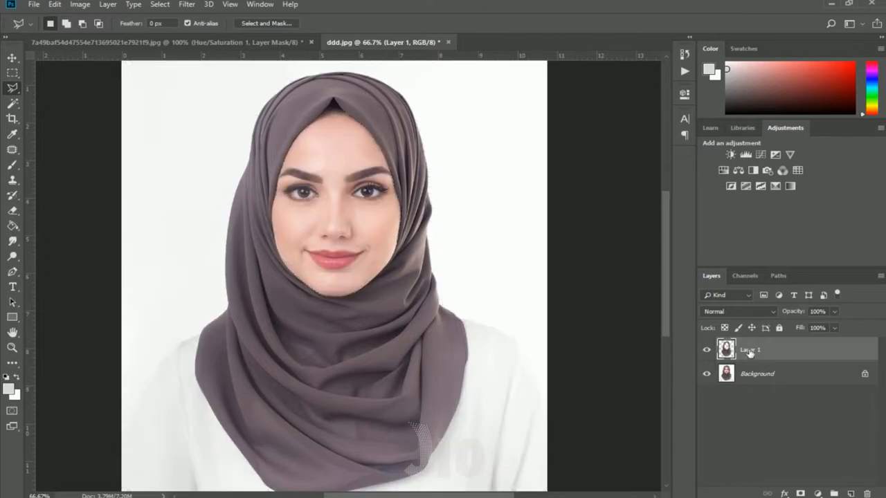
pyautogui.click(706, 374)
pyautogui.doubleClick(750, 351)
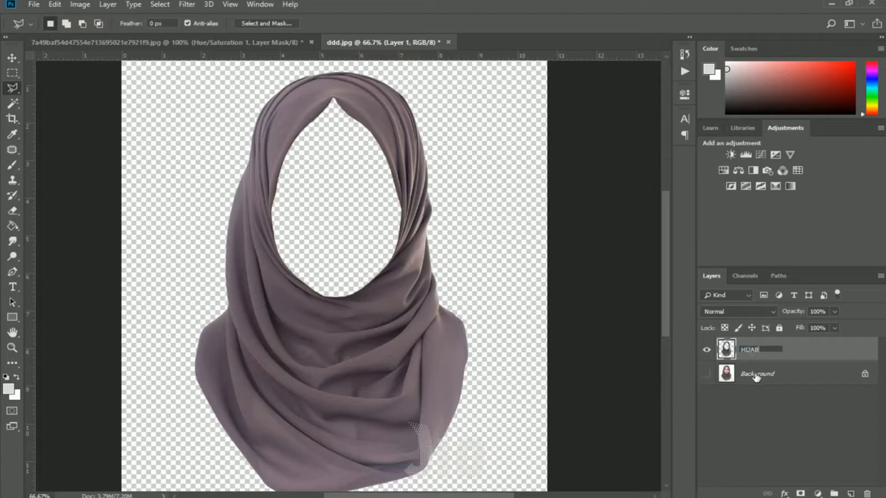
pyautogui.click(749, 401)
pyautogui.click(705, 374)
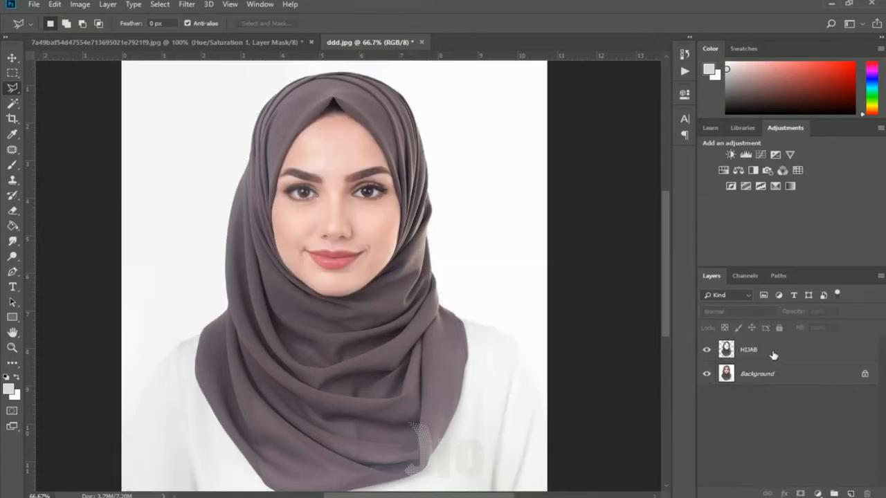
# - Start a Hue/Saturation adjustment on the HIJAB layer with Colorize enabled
pyautogui.click(775, 349)
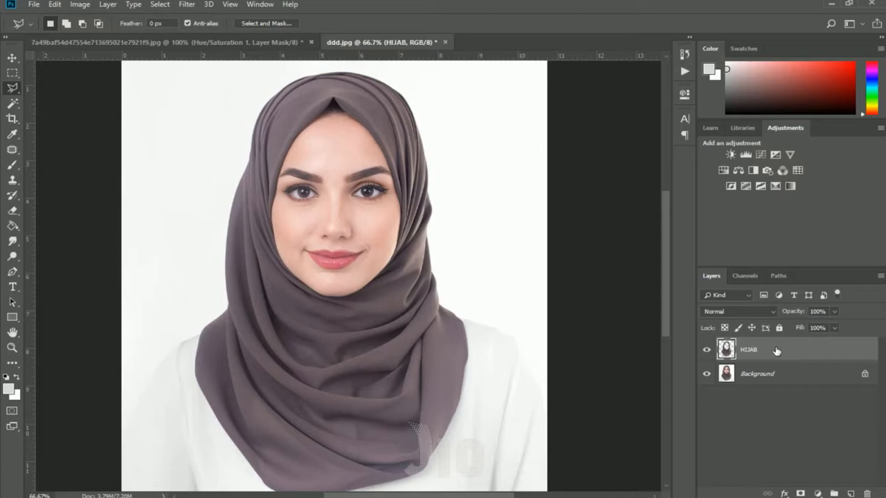
pyautogui.click(79, 5)
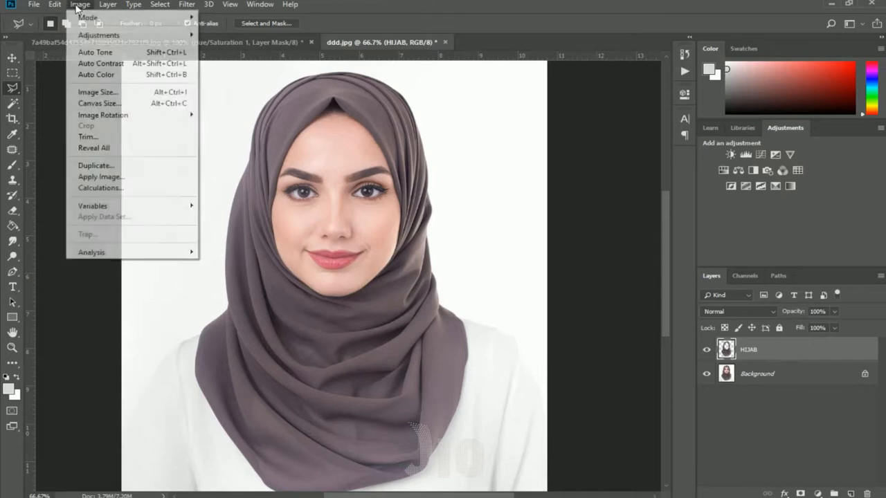
pyautogui.moveTo(105, 38)
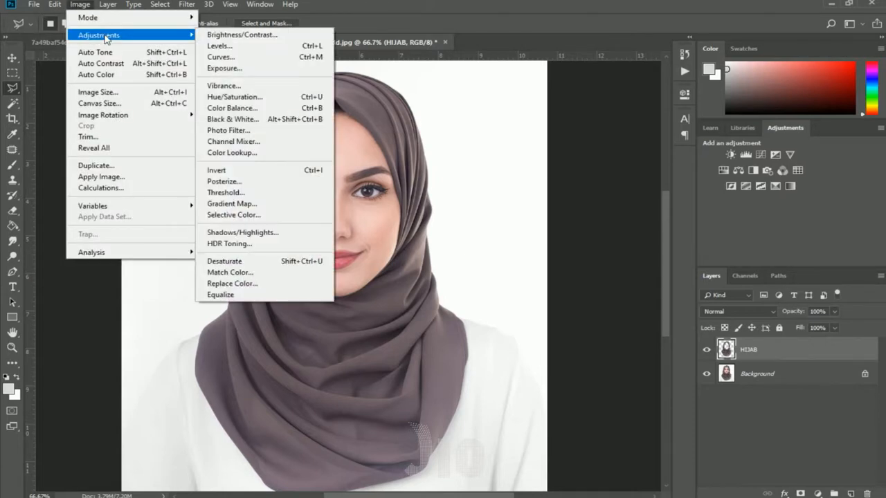
pyautogui.click(250, 96)
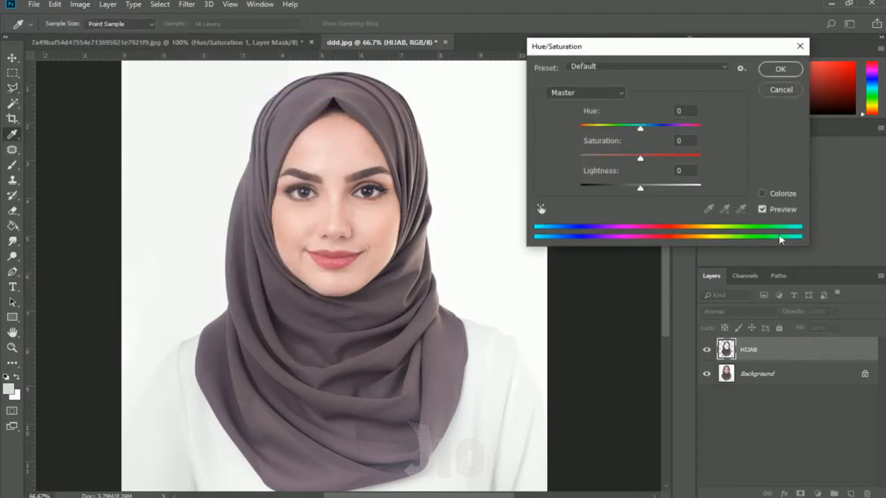
pyautogui.click(763, 194)
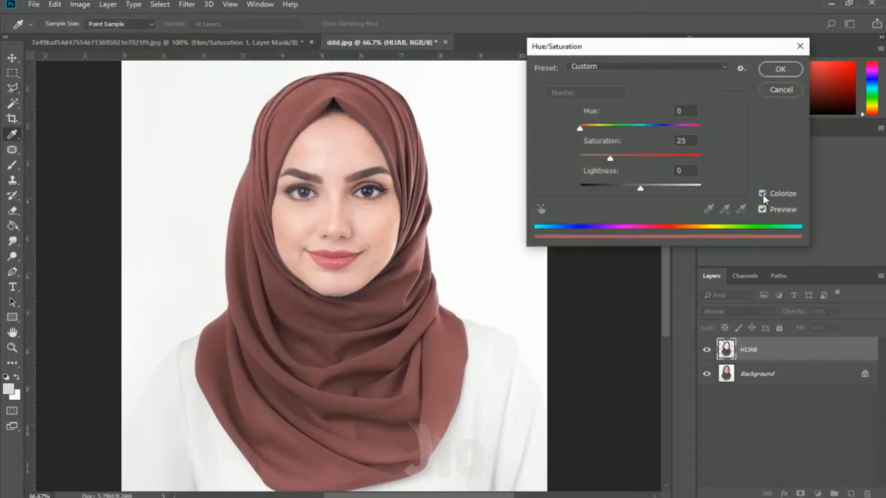
# - Colour the hijab green with saturation 52 and hue 101, and inspect it close up
pyautogui.moveTo(609, 161); pyautogui.dragTo(643, 162)
pyautogui.moveTo(580, 130); pyautogui.dragTo(624, 140)
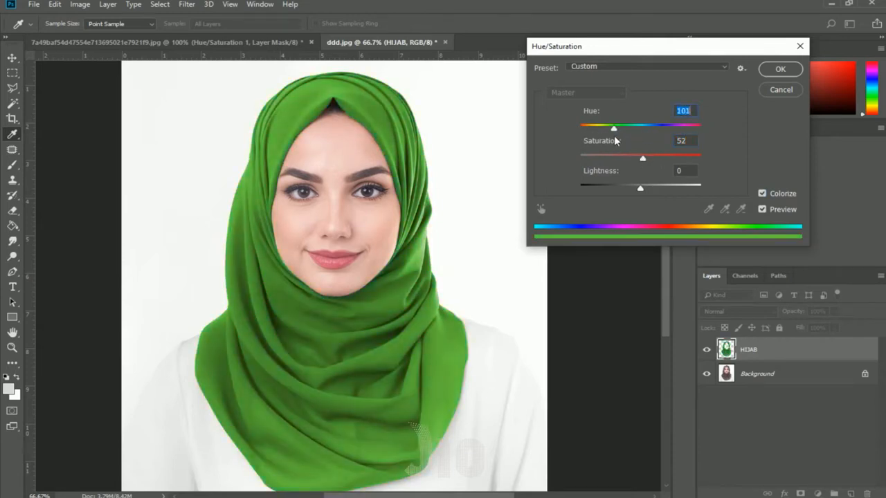
pyautogui.hotkey('ctrl', '+')
pyautogui.moveTo(435, 172); pyautogui.dragTo(439, 230)
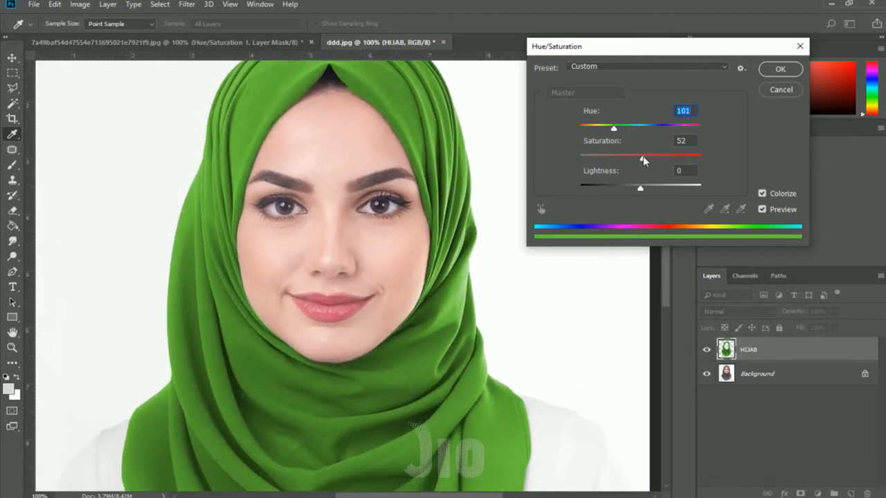
# - Recolour the hijab red with hue 360 and saturation 58, checking its edges around the face
pyautogui.moveTo(643, 156)
pyautogui.mouseDown()
pyautogui.moveTo(665, 156)
pyautogui.moveTo(641, 156)
pyautogui.moveTo(653, 159)
pyautogui.mouseUp()
pyautogui.moveTo(613, 128); pyautogui.dragTo(578, 132)
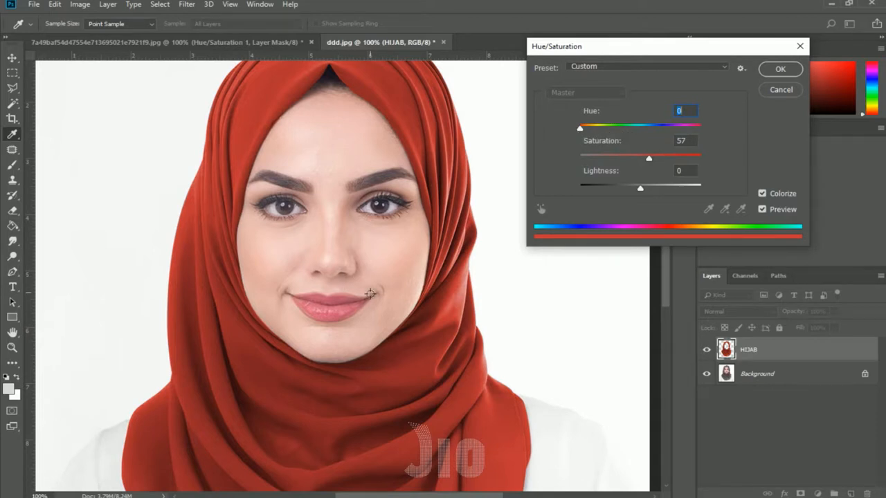
pyautogui.moveTo(371, 295)
pyautogui.mouseDown()
pyautogui.moveTo(369, 173)
pyautogui.moveTo(373, 308)
pyautogui.mouseUp()
pyautogui.moveTo(583, 132); pyautogui.dragTo(697, 130)
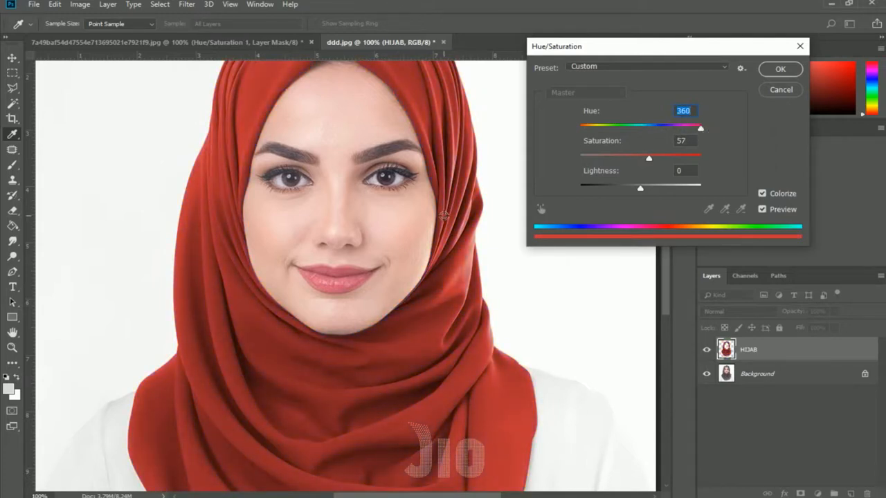
pyautogui.moveTo(389, 343); pyautogui.dragTo(360, 380)
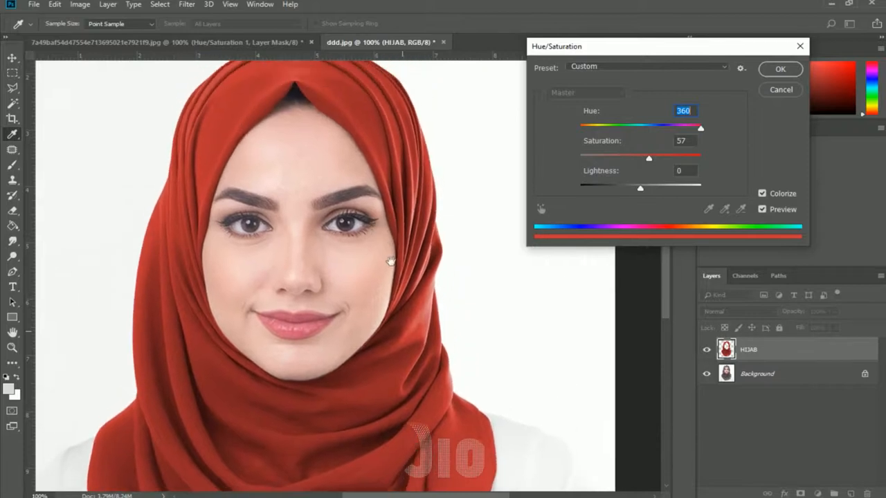
pyautogui.moveTo(391, 261); pyautogui.dragTo(413, 209)
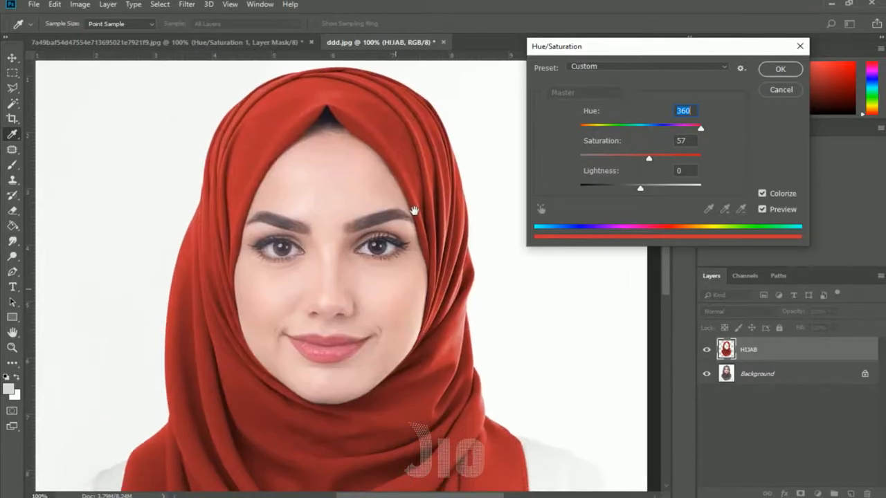
pyautogui.moveTo(650, 160); pyautogui.dragTo(651, 160)
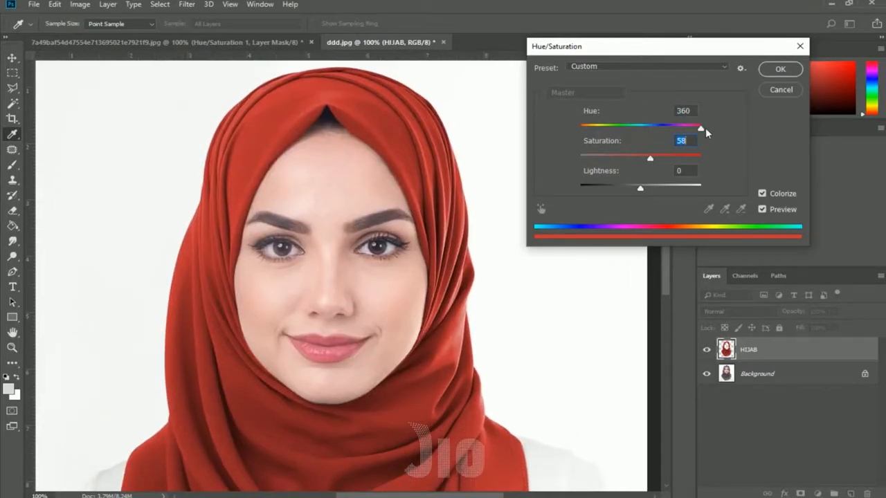
# - Try a blue hijab at hue 202, and turn it grey by setting the saturation to 0
pyautogui.moveTo(701, 128); pyautogui.dragTo(648, 128)
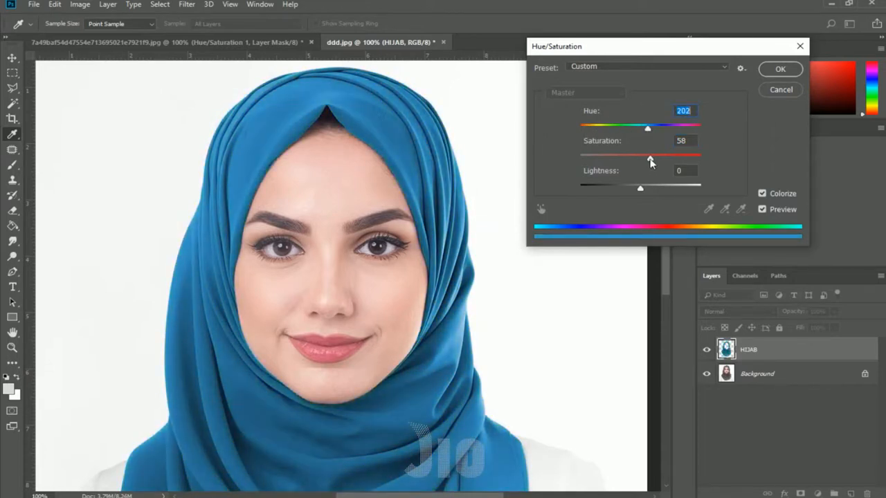
pyautogui.moveTo(650, 161); pyautogui.dragTo(579, 160)
pyautogui.hotkey('ctrl', '-')
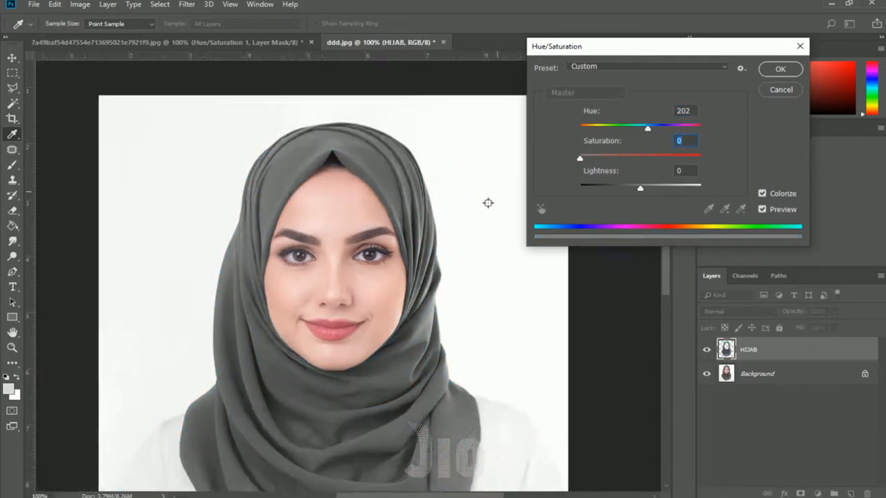
pyautogui.moveTo(435, 273); pyautogui.dragTo(431, 209)
# - Set the hijab's lightness to -1, saturation to 58 and hue to 360 for a red colour
pyautogui.moveTo(642, 189)
pyautogui.mouseDown()
pyautogui.moveTo(599, 192)
pyautogui.moveTo(669, 191)
pyautogui.moveTo(640, 192)
pyautogui.mouseUp()
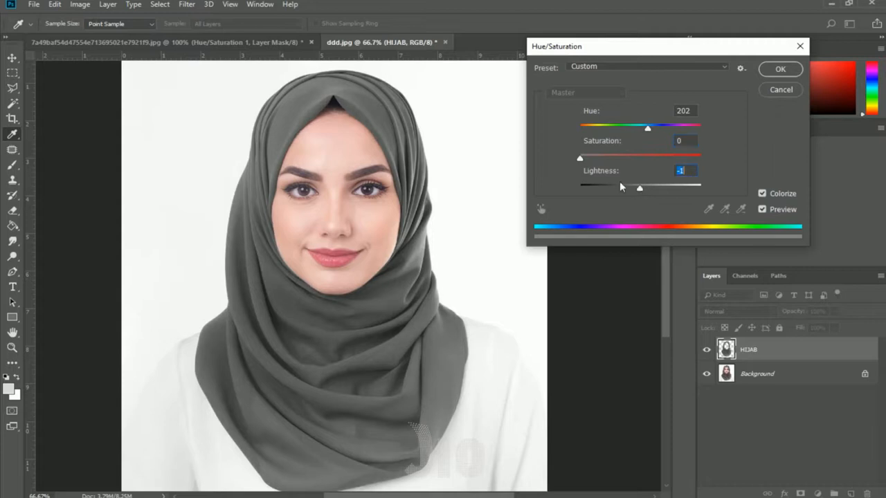
pyautogui.moveTo(580, 160); pyautogui.dragTo(650, 162)
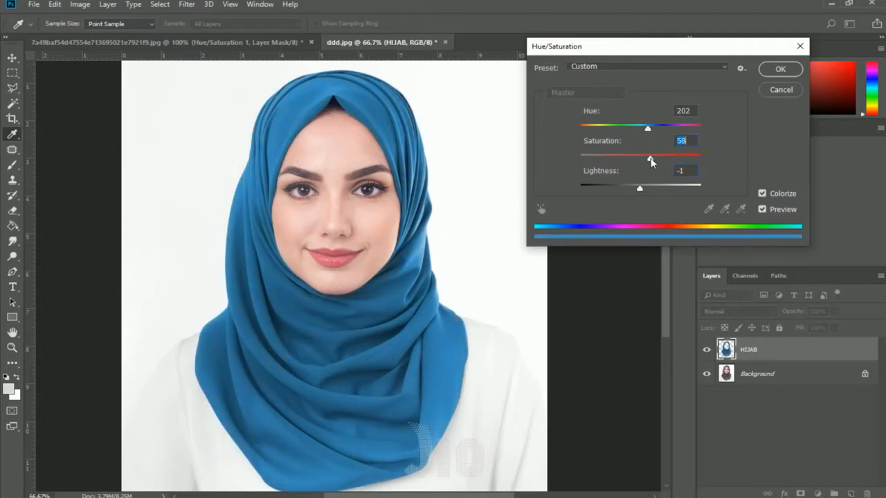
pyautogui.moveTo(648, 128); pyautogui.dragTo(656, 130)
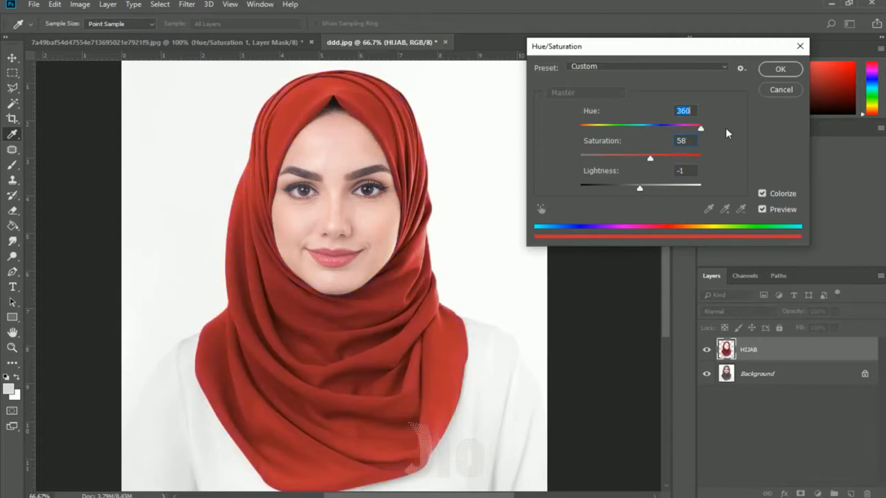